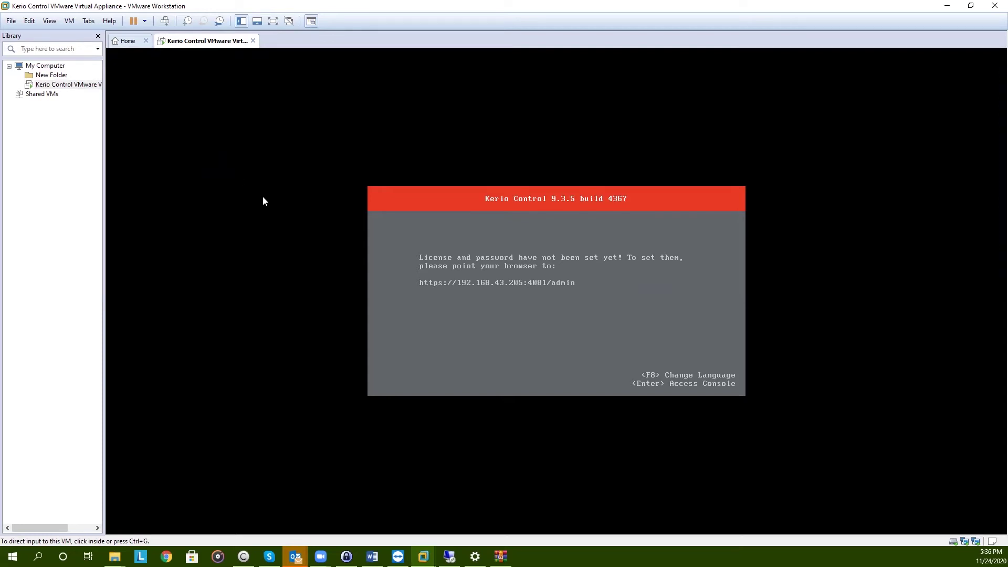
left_click(167, 557)
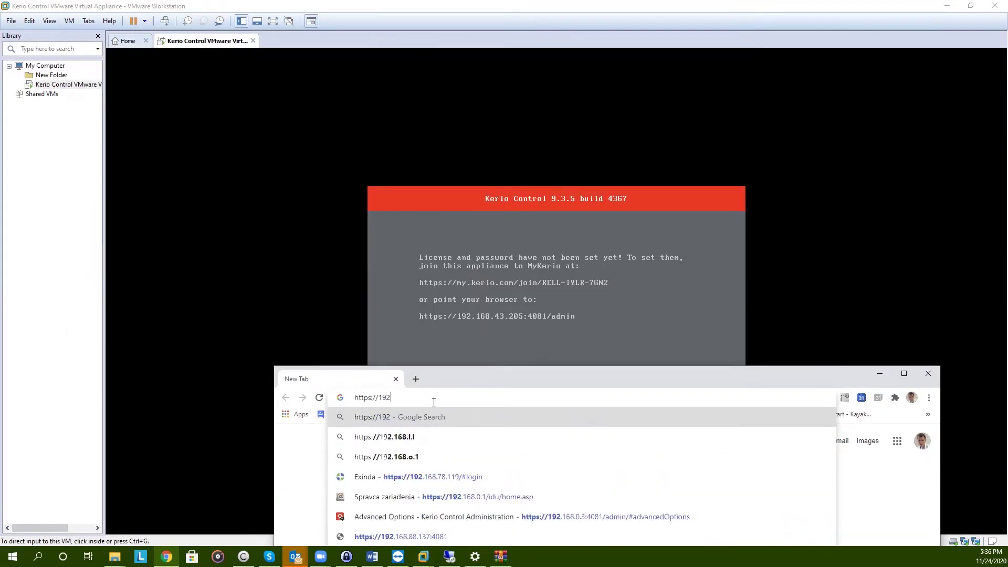
type(".168")
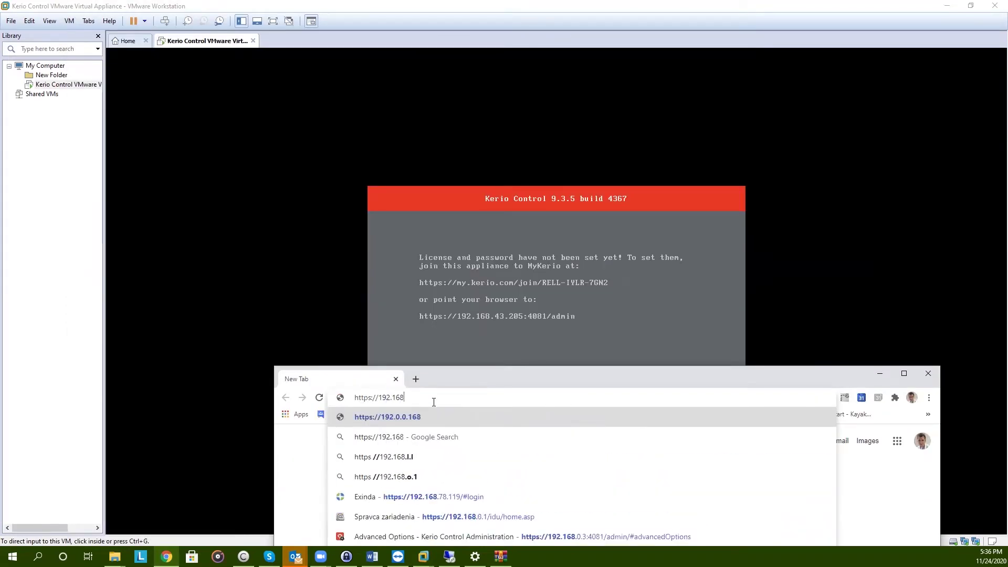
type(".43.205:40")
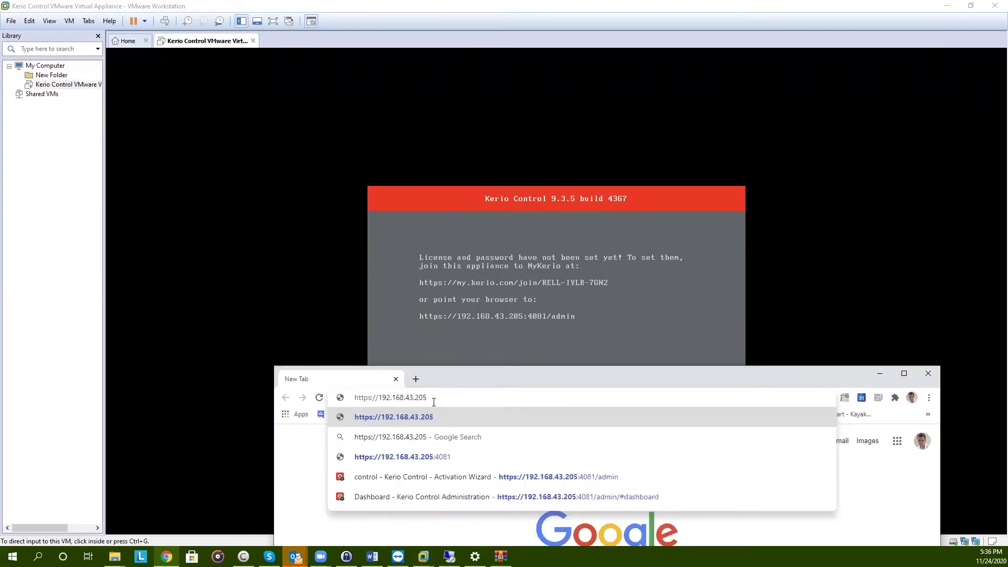
type("81/admin/")
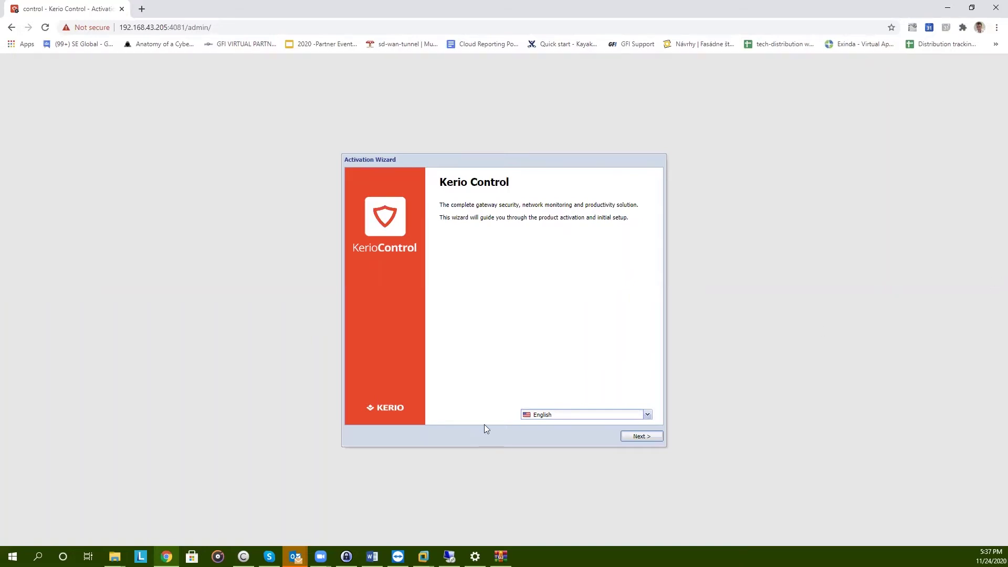
left_click(654, 441)
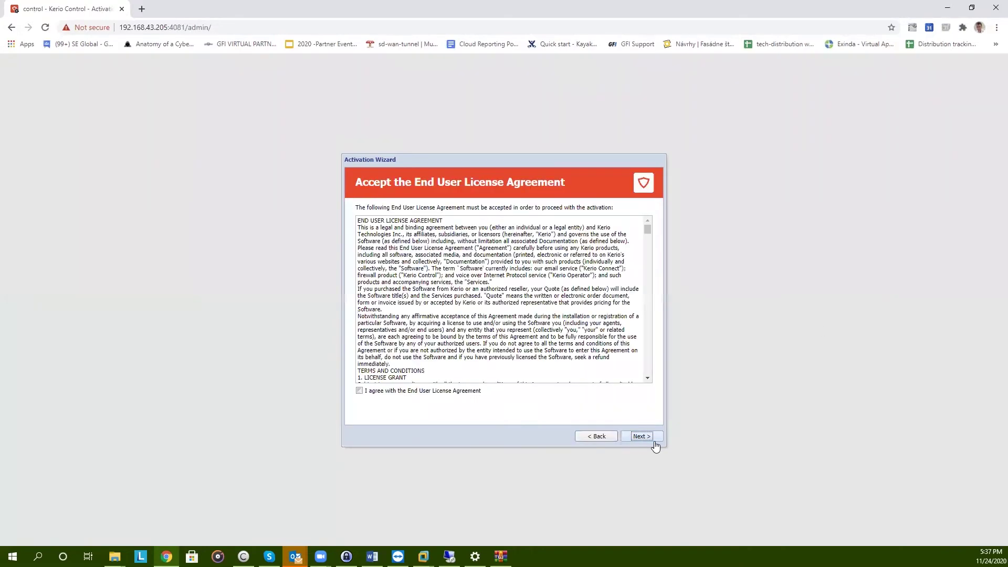
Accept the end user license agreement and keep the default time zone settings
left_click(414, 393)
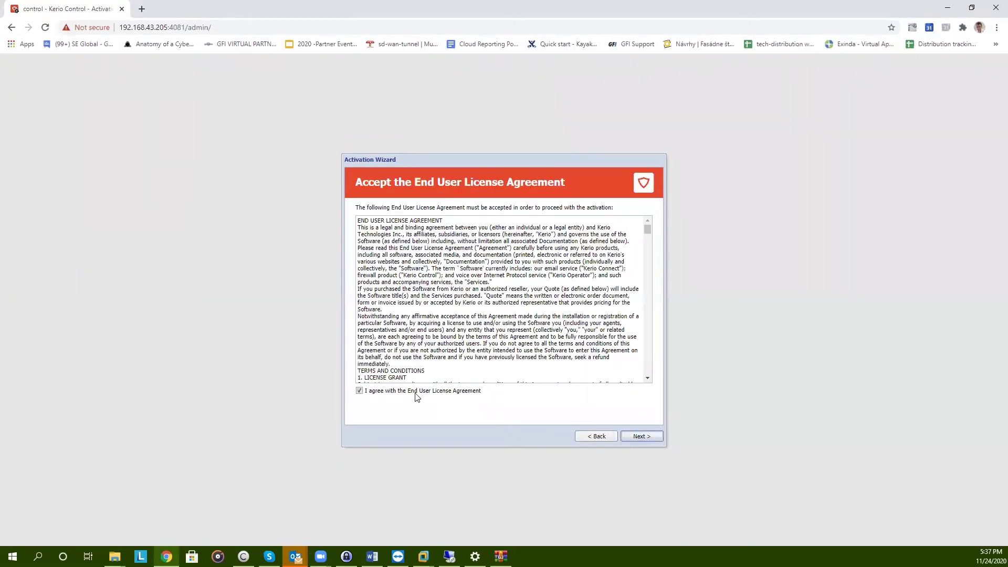
left_click(645, 437)
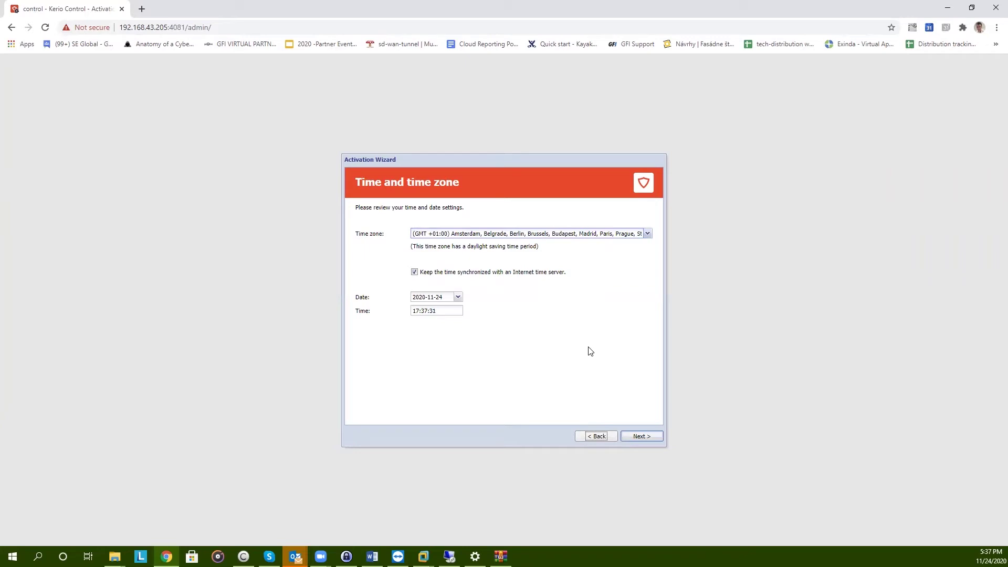
left_click(653, 437)
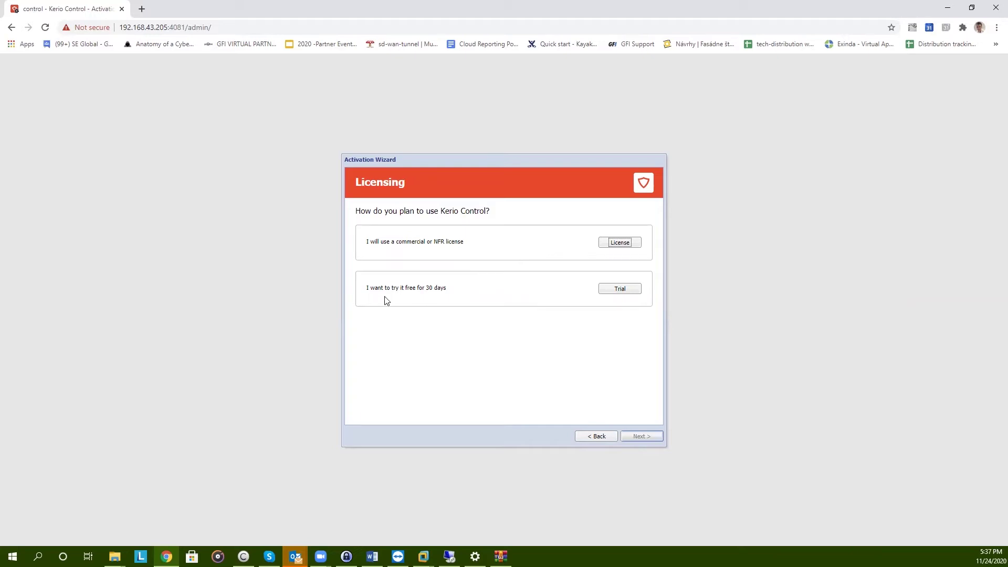
Register a commercial license by pasting the license number and entering its security code
left_click(619, 243)
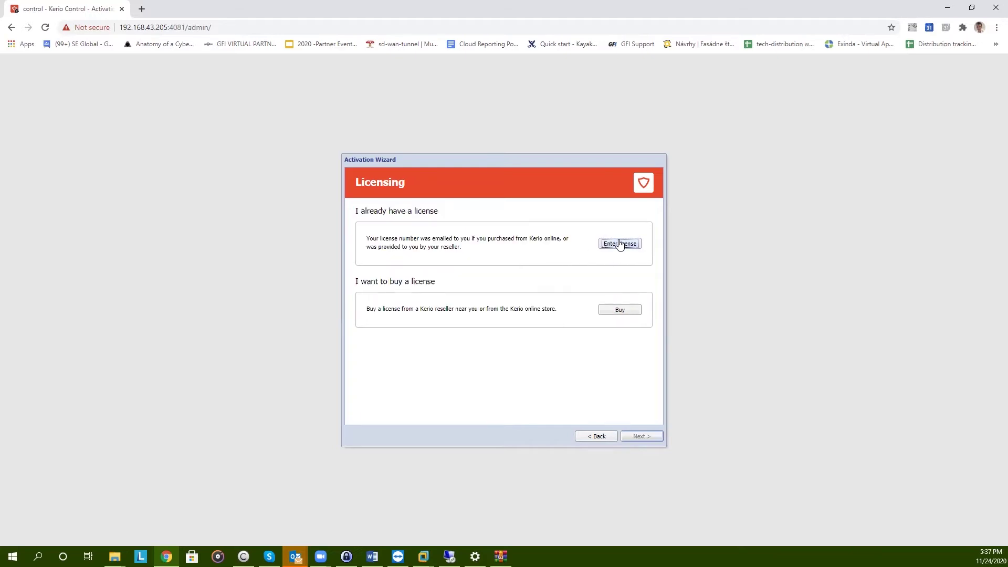
left_click(620, 244)
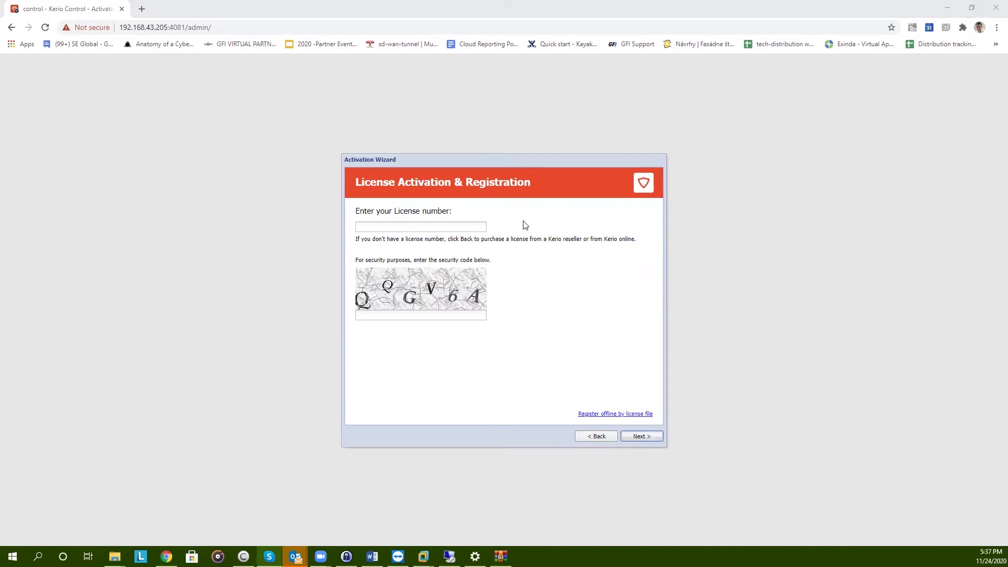
key("ctrl+v")
left_click(404, 315)
type("QQGV6A")
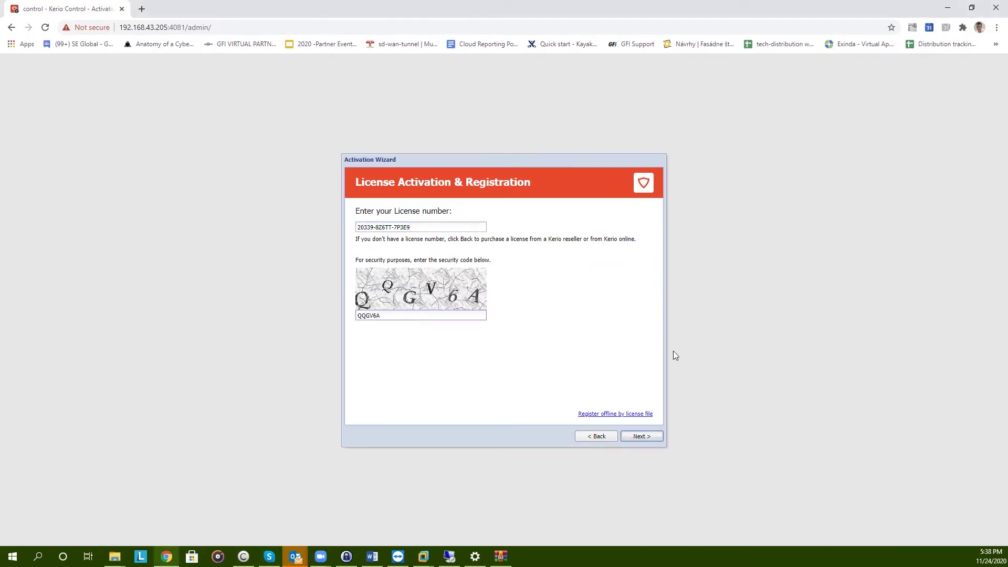
left_click(632, 441)
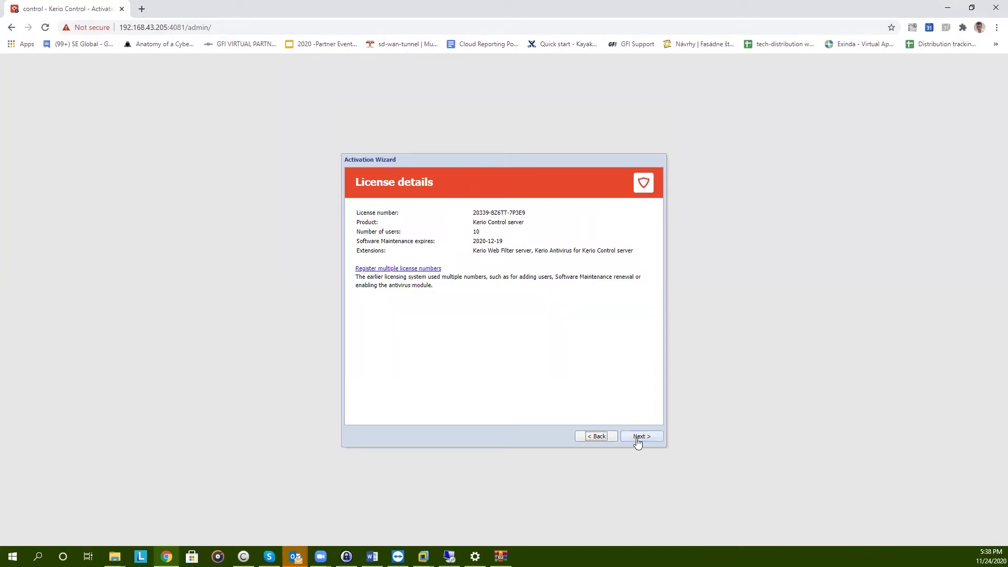
Agree to the privacy policy, submit the contact details, and opt out of usage statistics
left_click(637, 437)
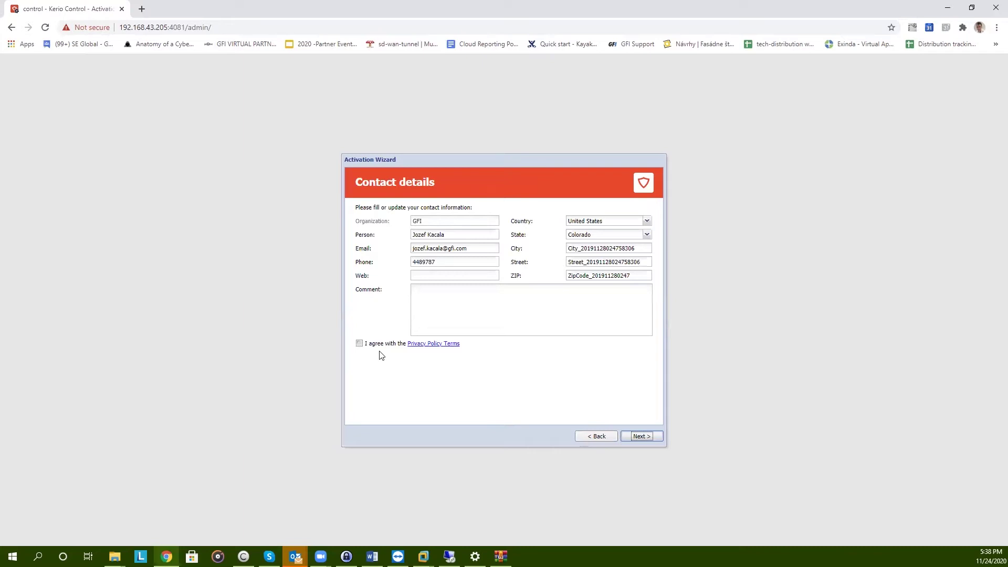
left_click(359, 343)
left_click(655, 437)
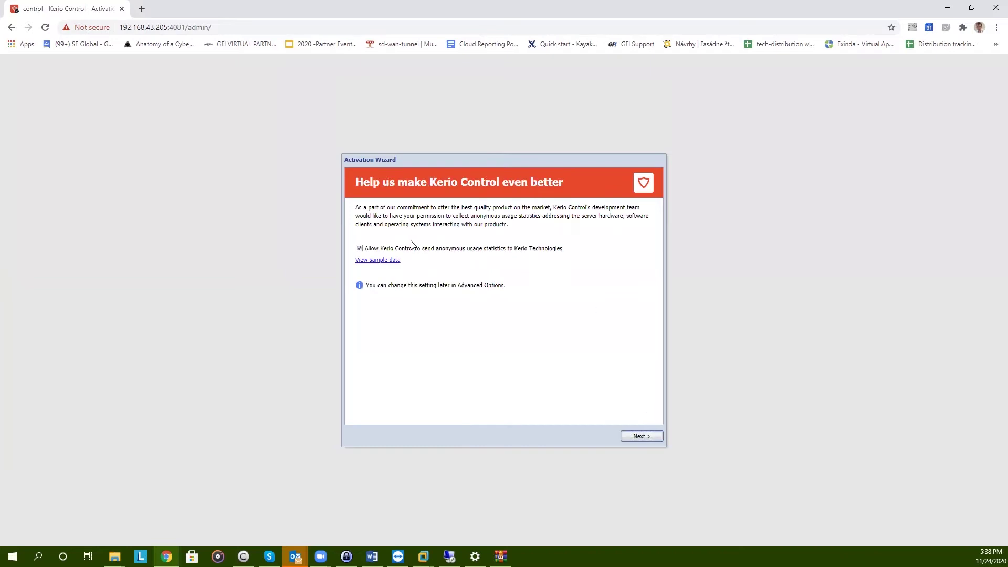
left_click(359, 249)
left_click(640, 440)
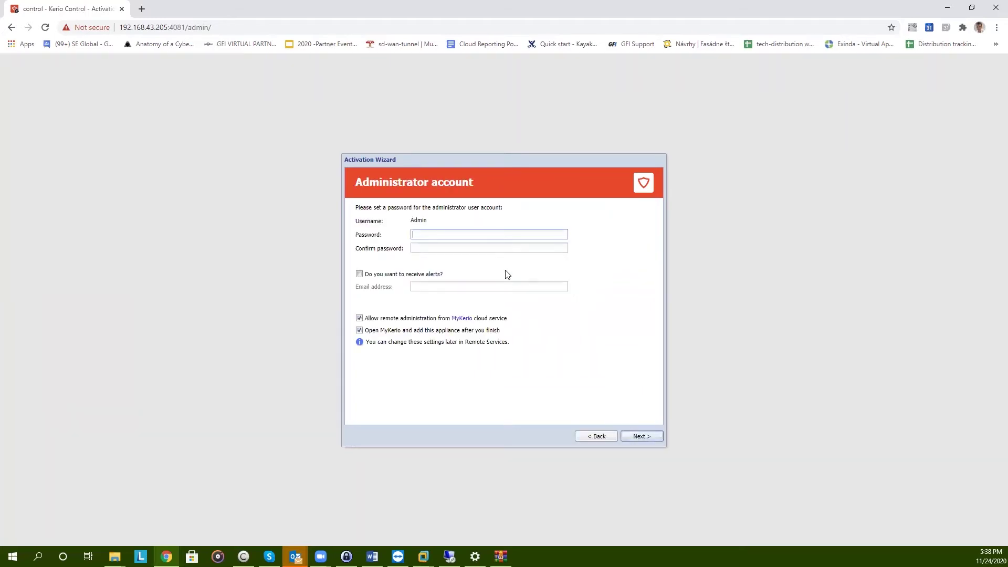
Set and confirm the admin password, disable both MyKerio options, and finish the wizard
type("•••••••")
key("Tab")
type("••••••••")
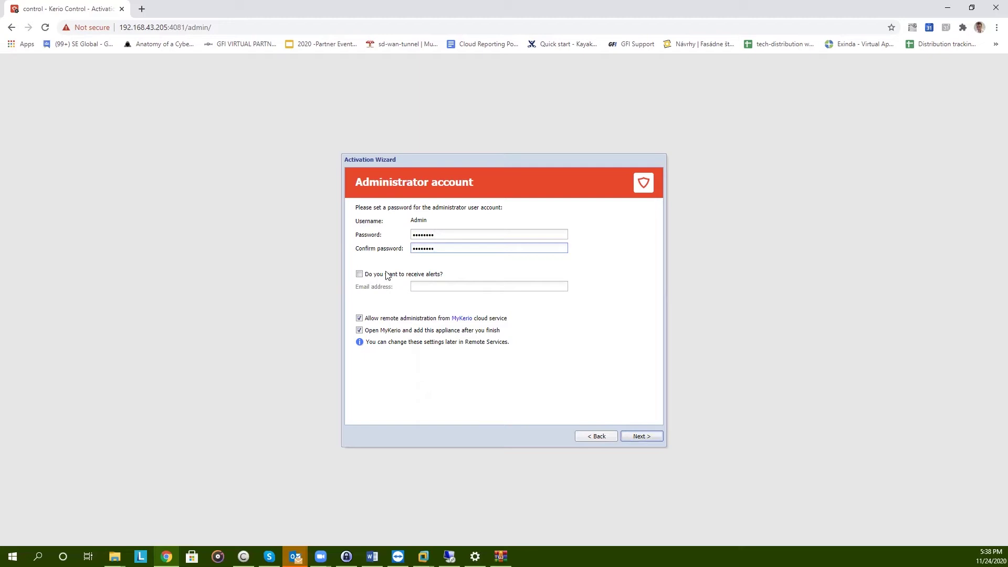
left_click(359, 331)
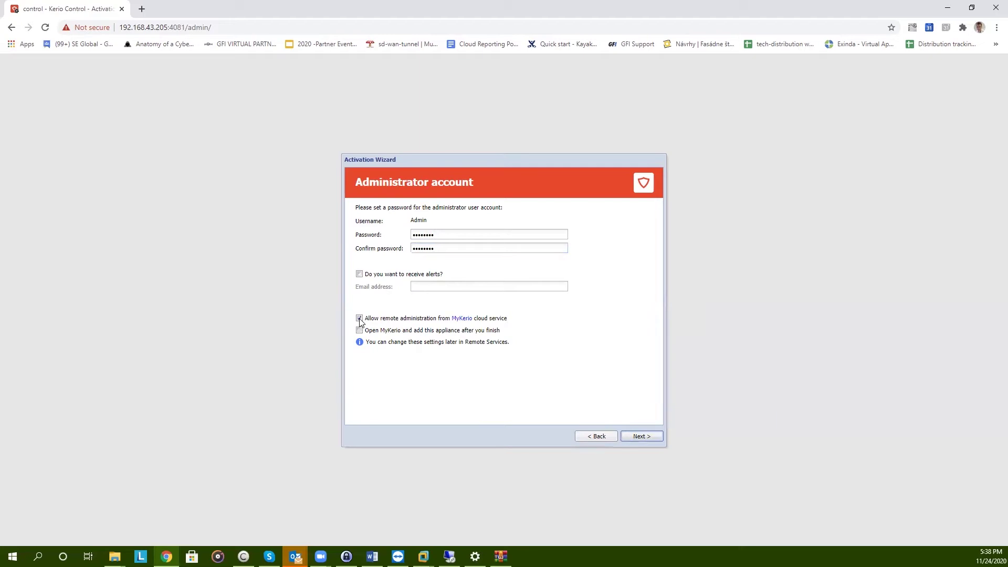
left_click(359, 318)
left_click(644, 436)
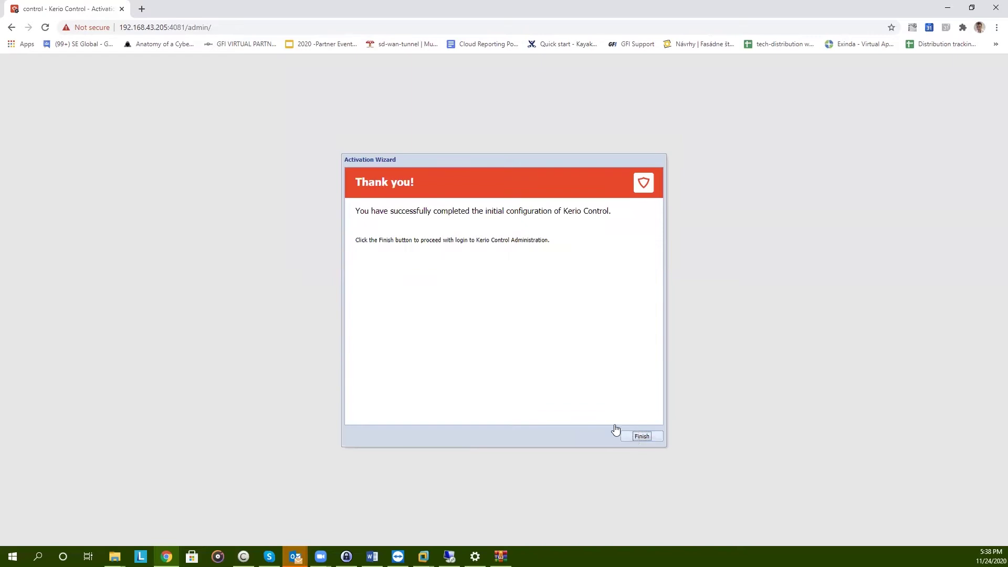
left_click(619, 433)
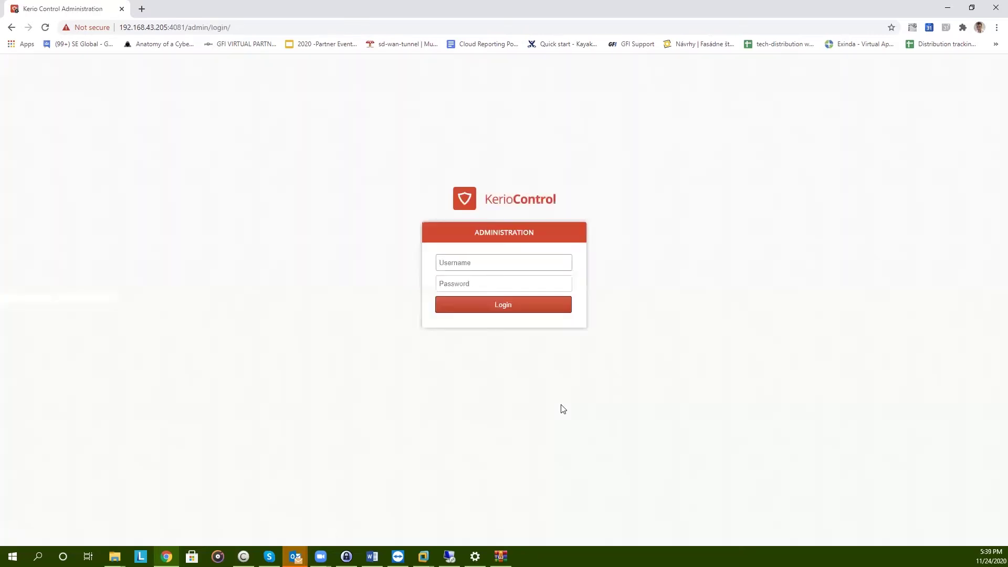
Log in as admin with the administrator password and close the Configuration Assistant
type("admin")
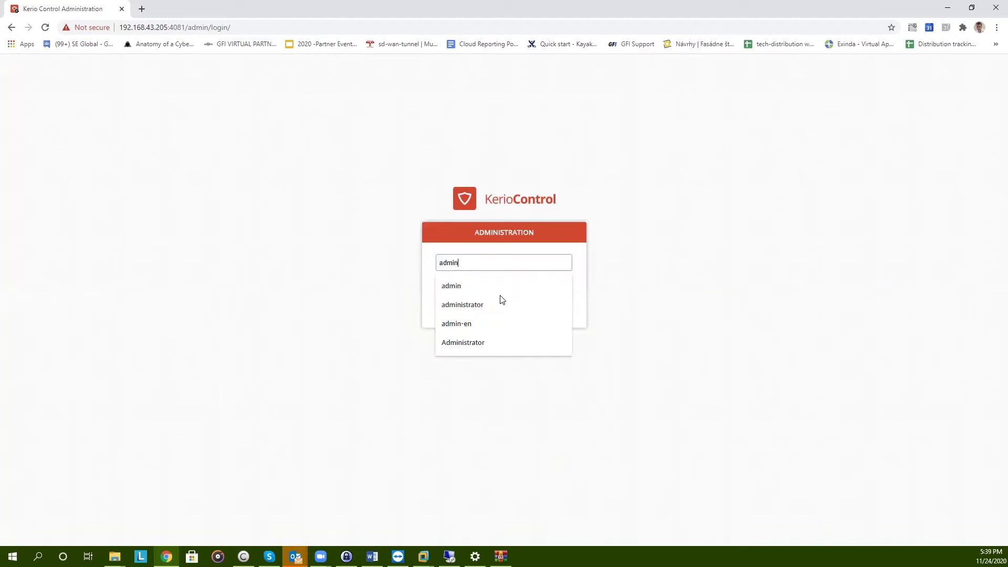
key("Tab")
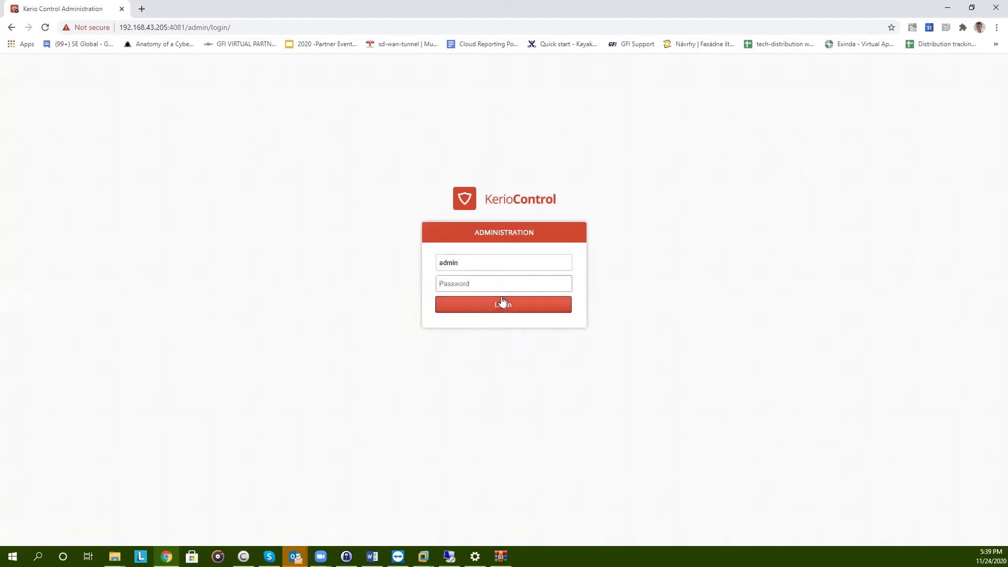
type("********")
left_click(503, 302)
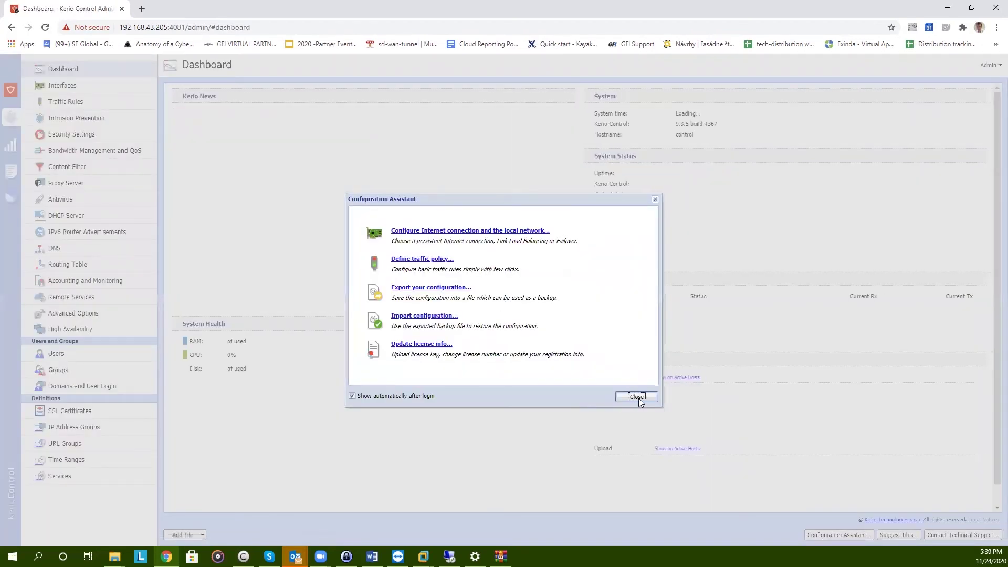
left_click(636, 397)
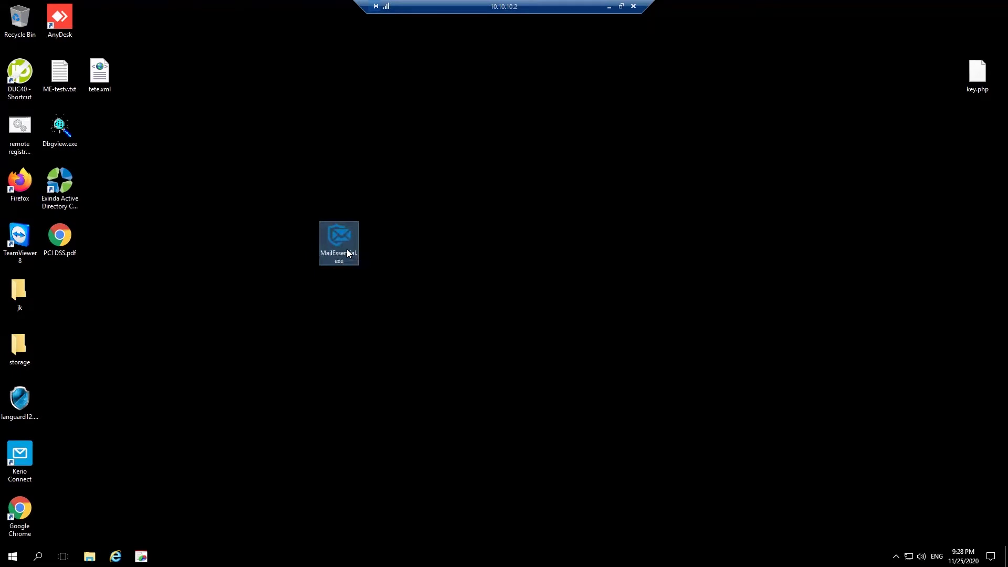
Run the MailEssentials setup as administrator, accept the license terms, and skip the newer version
right_click(347, 250)
left_click(377, 270)
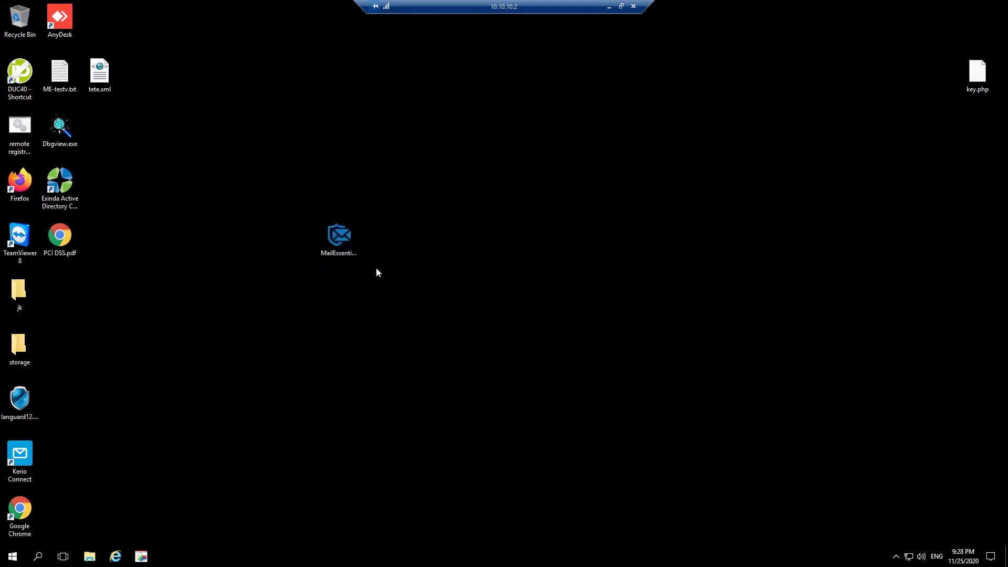
left_click(342, 281)
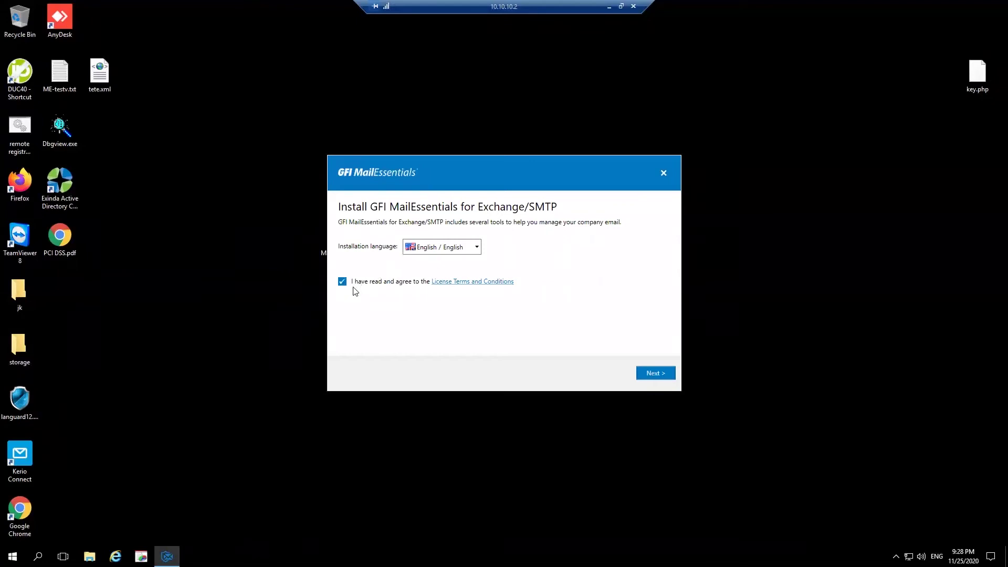
left_click(664, 373)
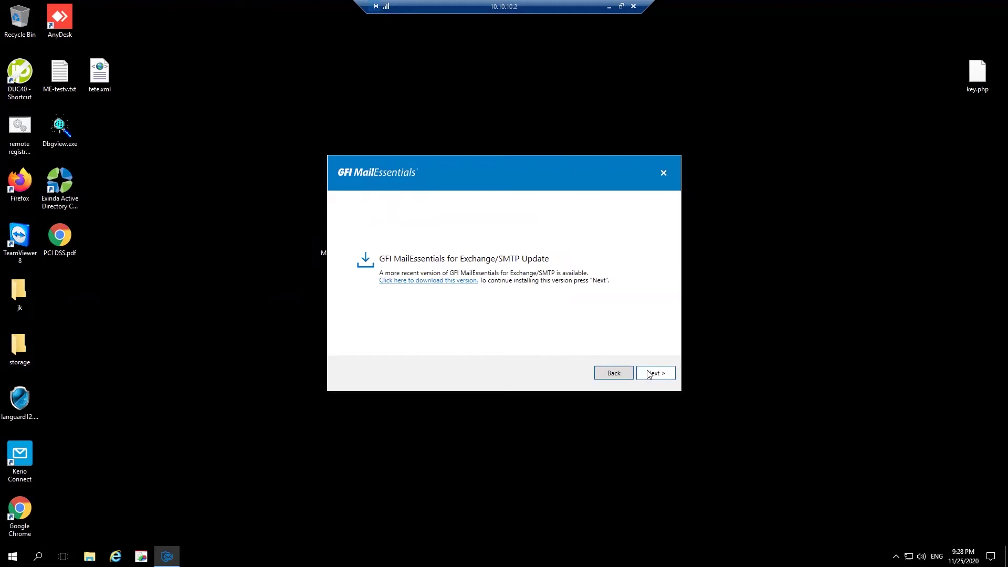
left_click(649, 373)
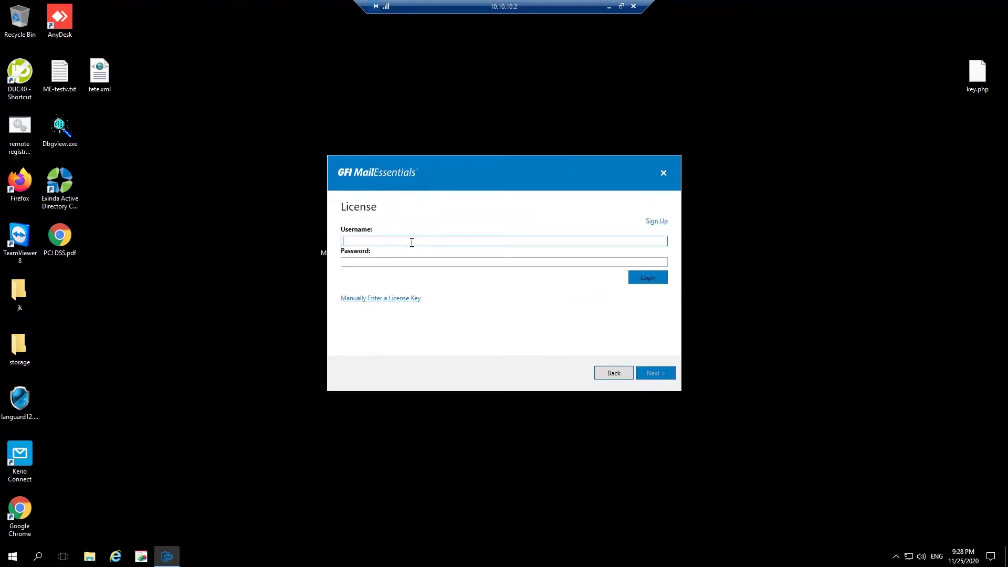
Sign in with the GFI account username and password, then select the trial license key
key("ctrl+v")
key("Tab")
key("ctrl+v")
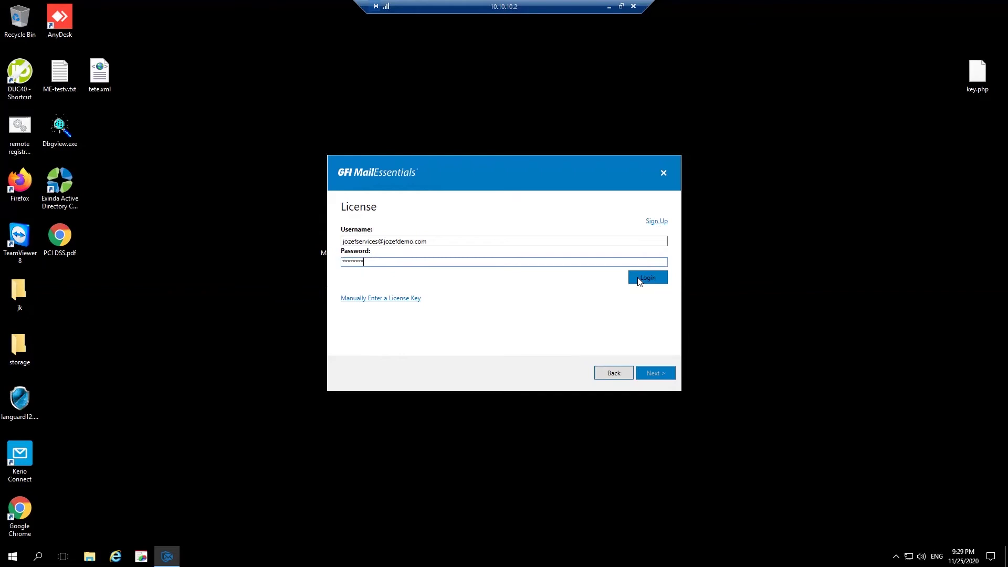
left_click(639, 282)
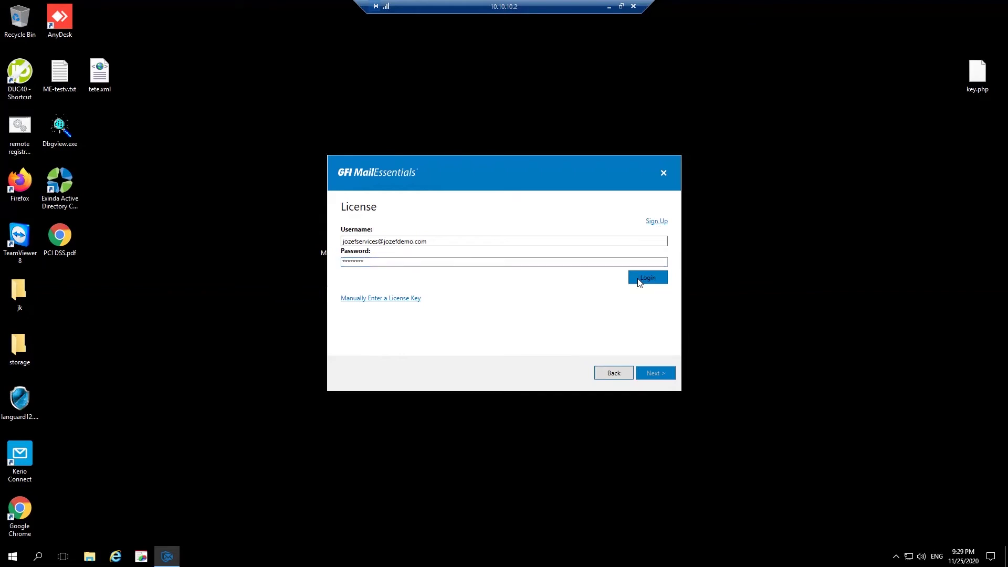
left_click(651, 274)
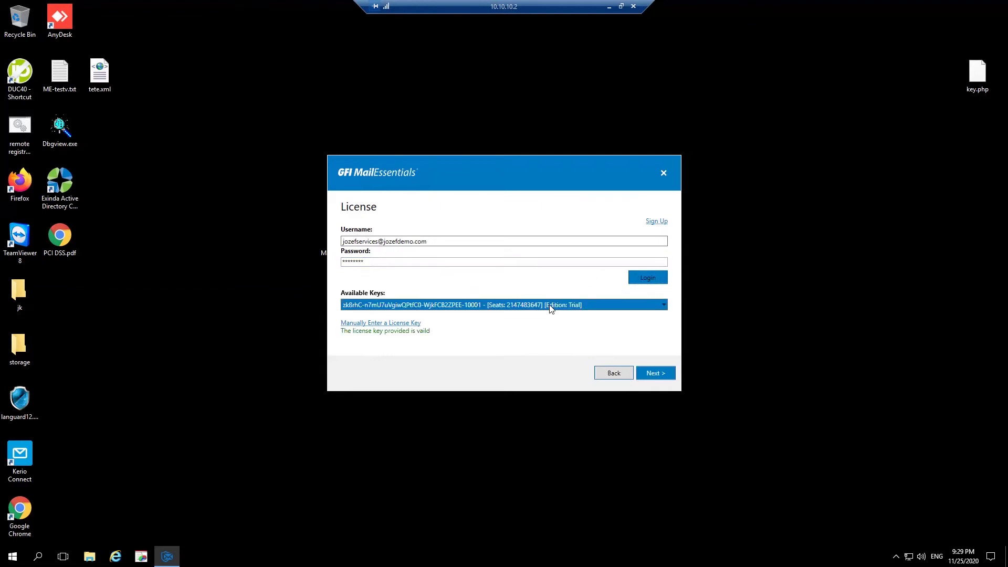
left_click(522, 307)
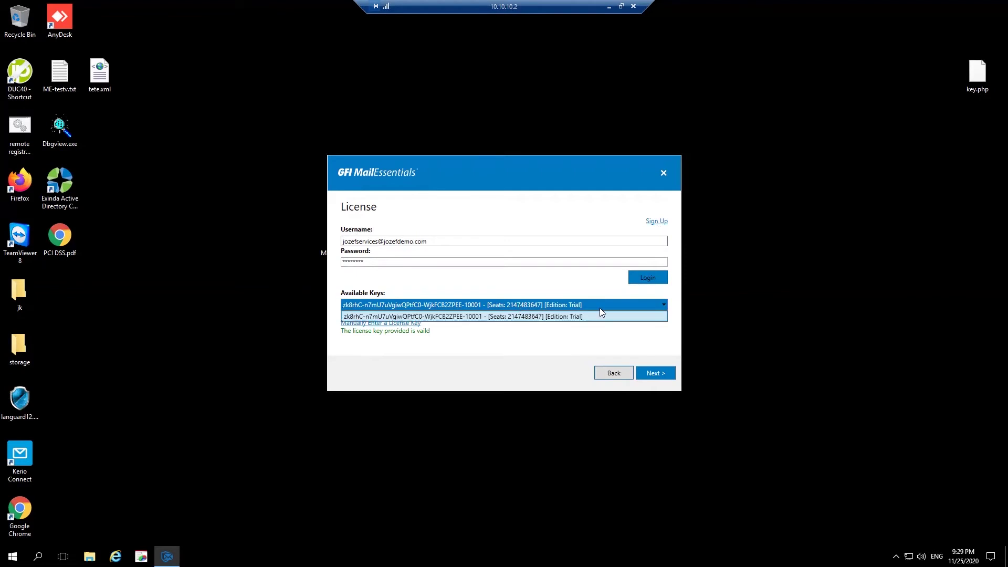
left_click(629, 350)
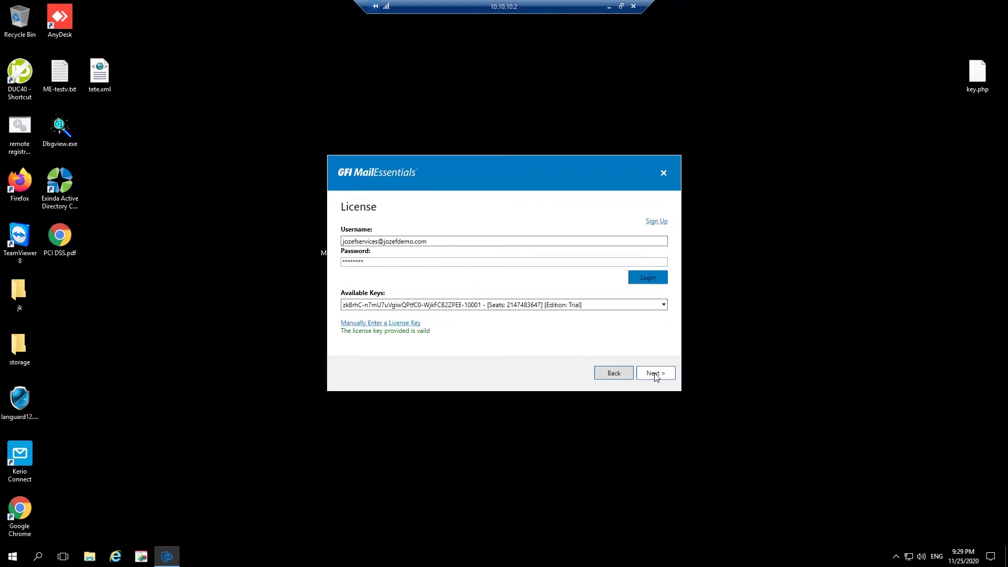
Continue with the trial license and leave Active Directory selected as the user mode
left_click(656, 377)
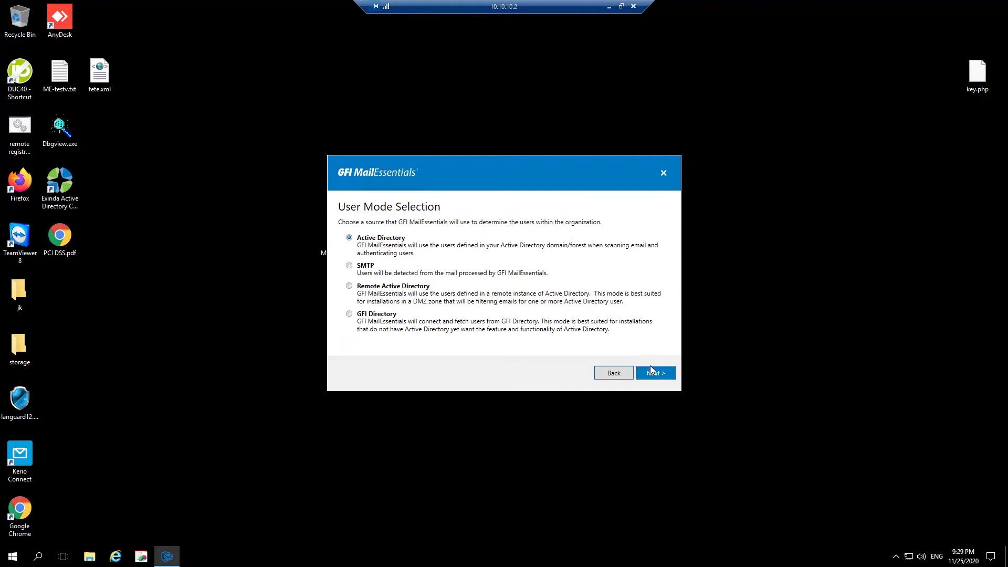
left_click(663, 376)
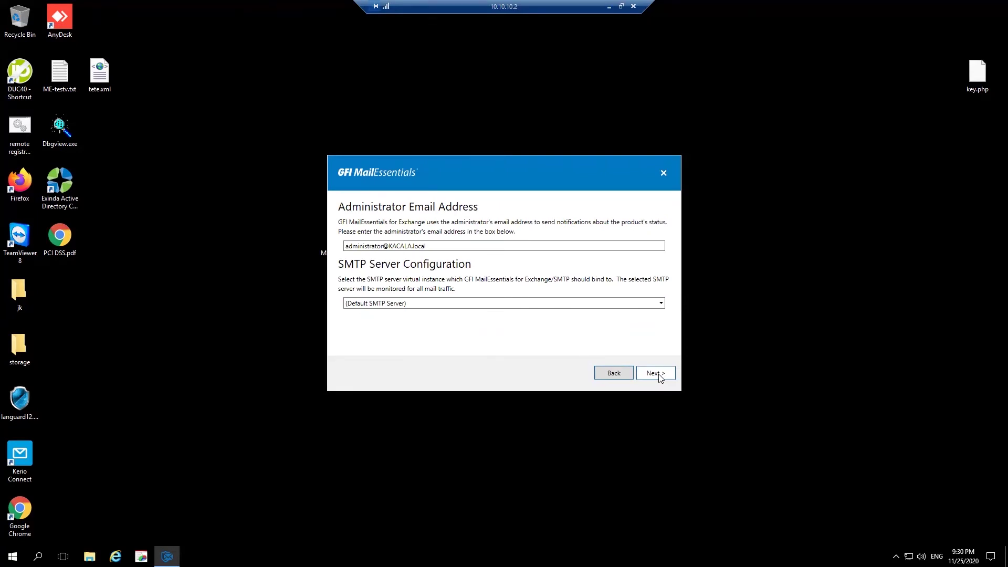
Keep the default SMTP, web server paths and installation folder, then install MailEssentials
left_click(658, 374)
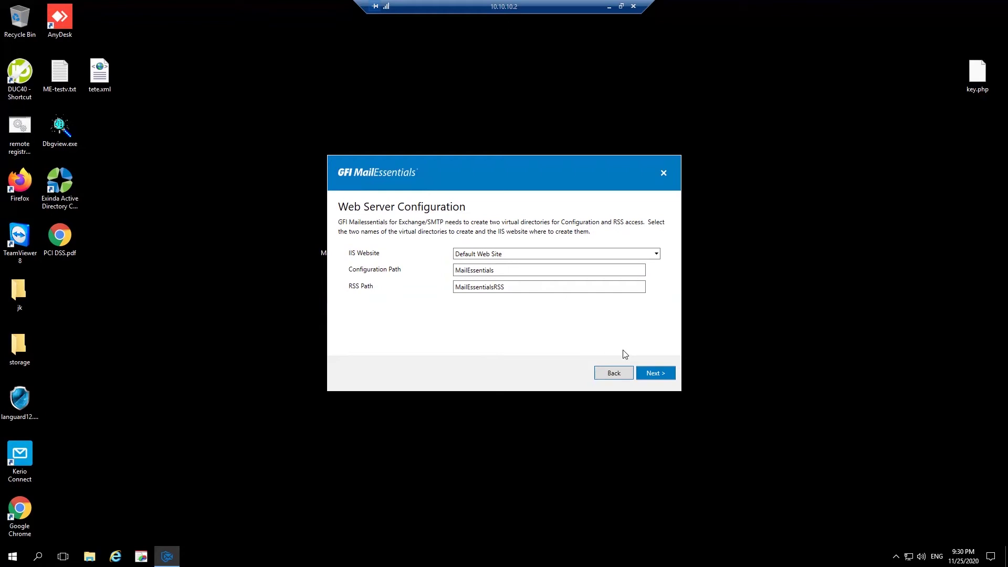
left_click(667, 374)
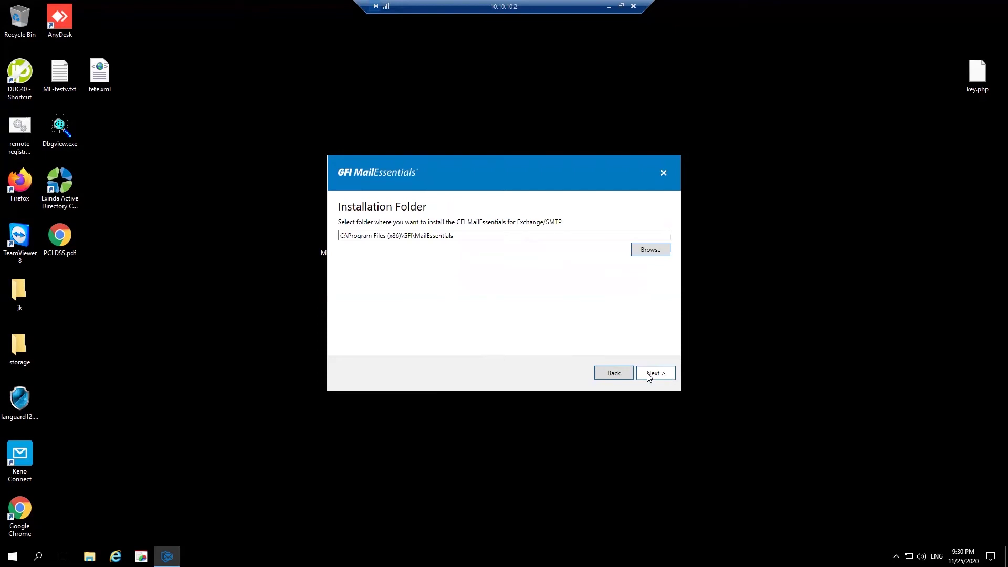
left_click(649, 376)
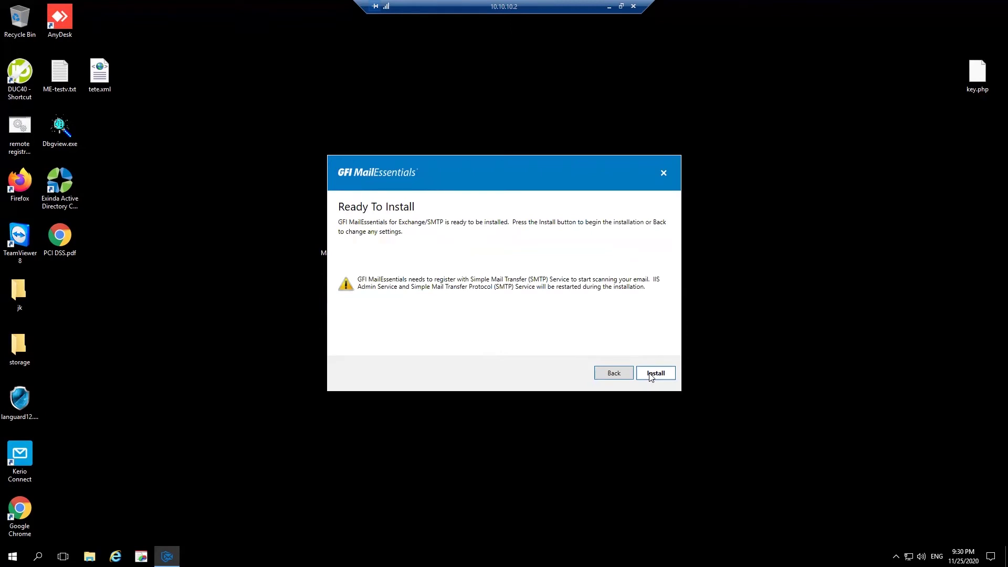
left_click(654, 373)
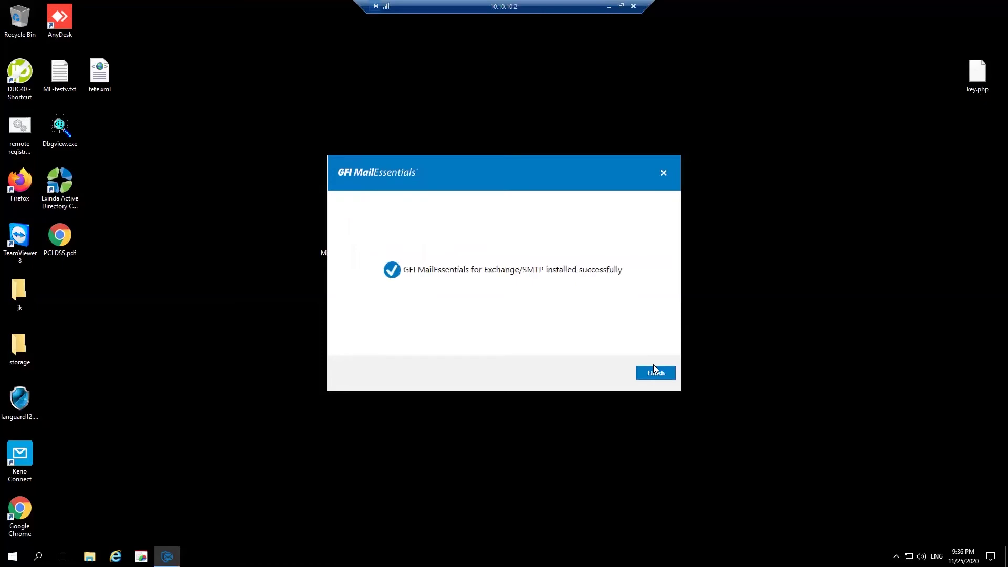
Close the installer and run the post-installation wizard keeping local DNS, direct internet, and the inbound domain
left_click(662, 370)
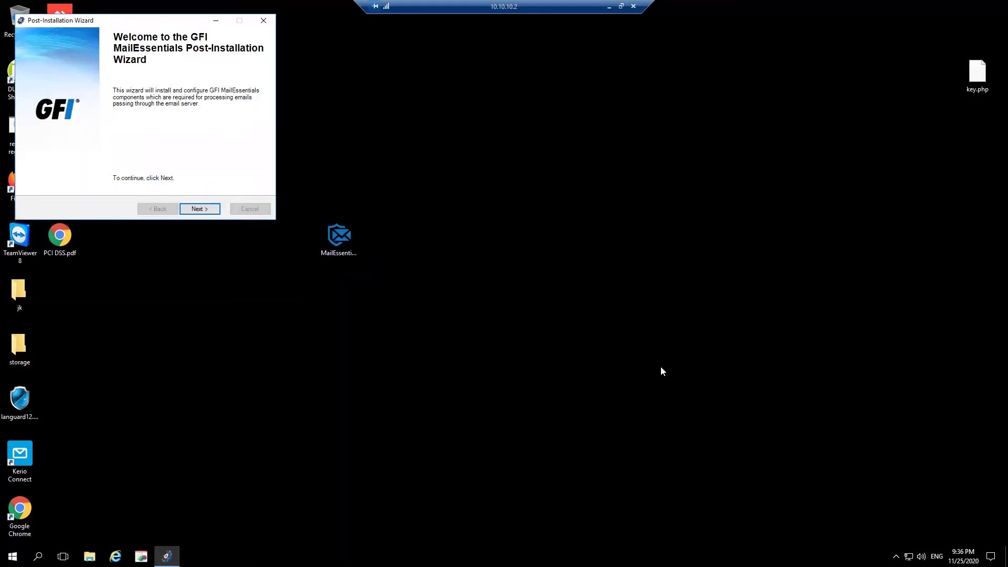
left_click_drag(148, 20, 489, 236)
left_click(540, 426)
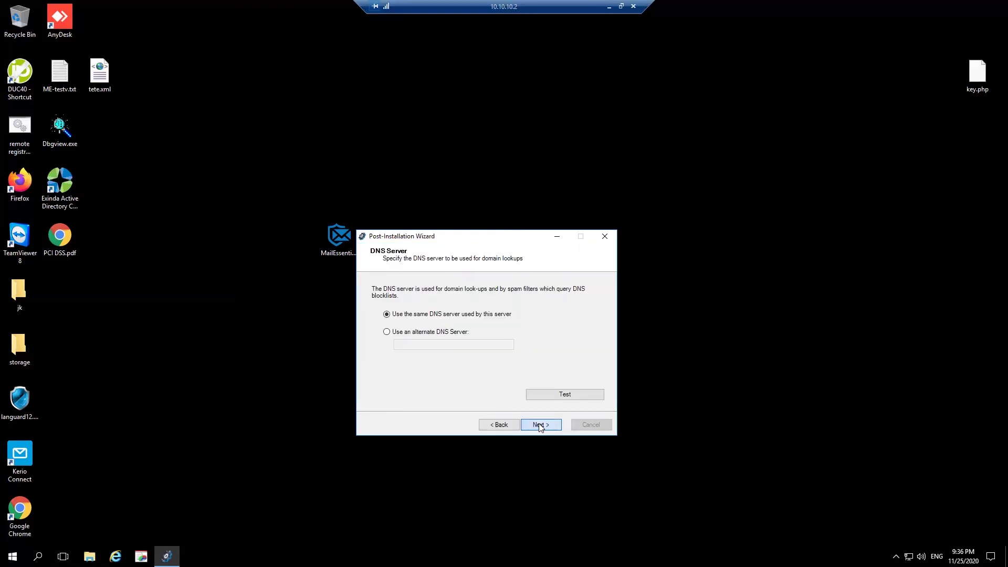
left_click(540, 426)
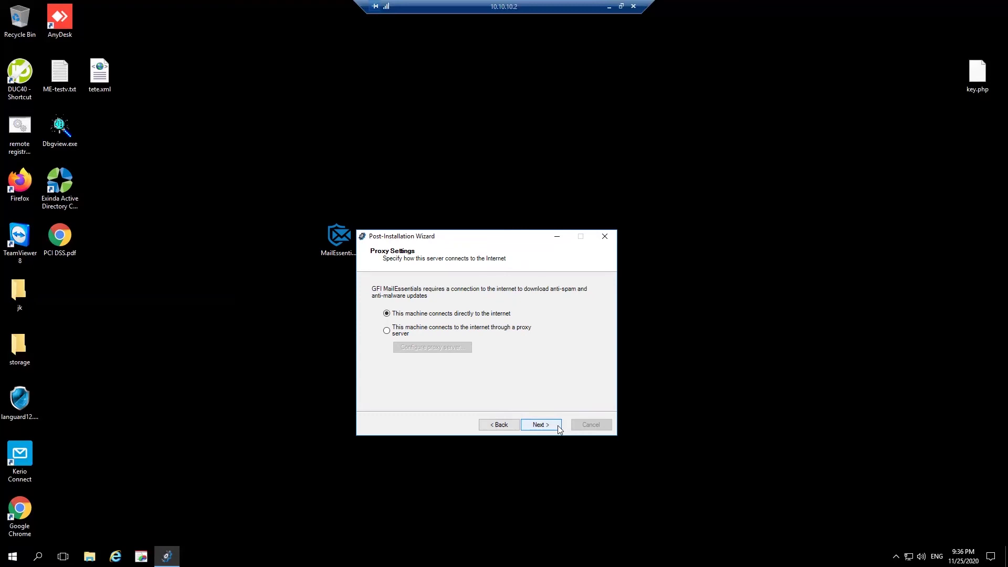
left_click(557, 424)
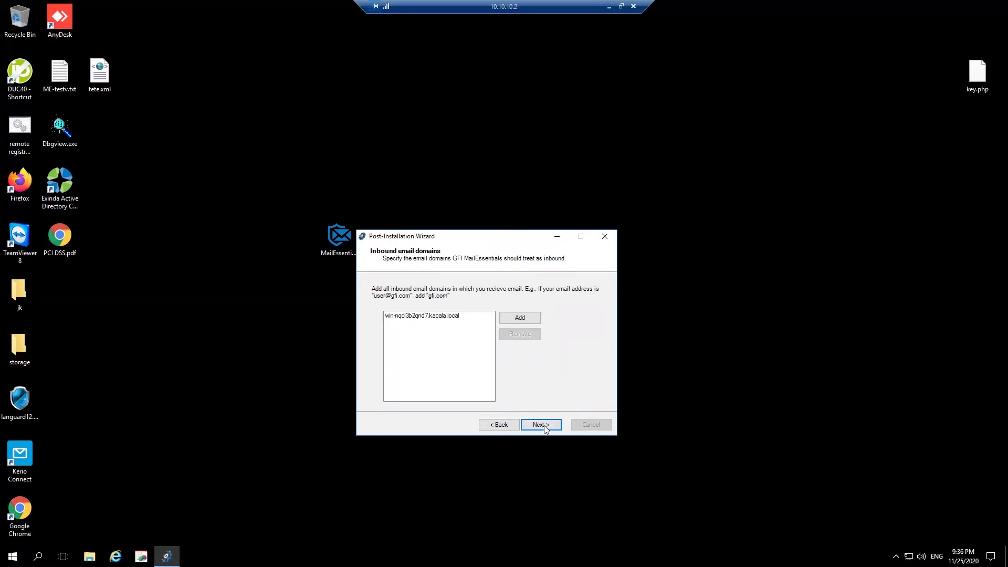
left_click(544, 425)
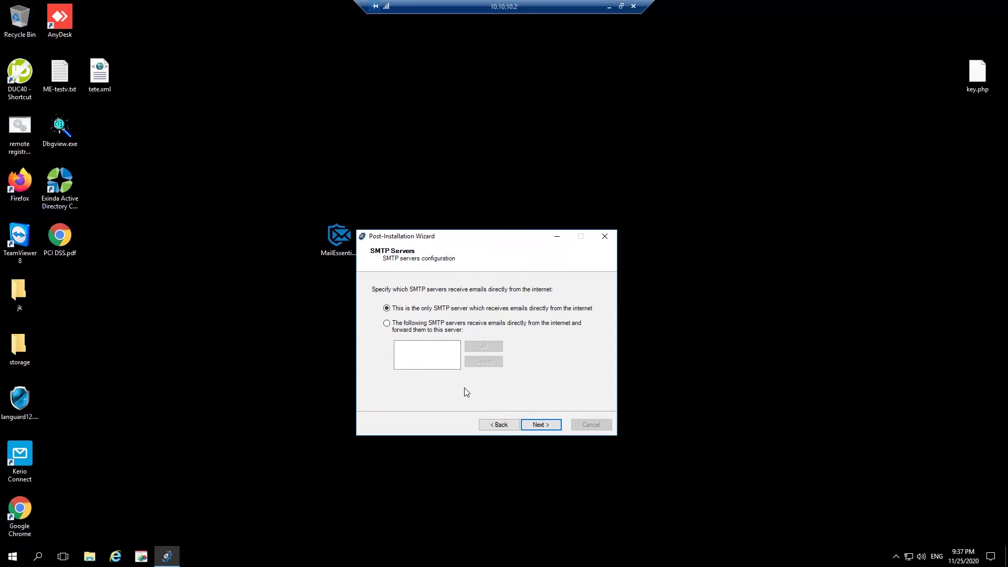
Confirm this as the only internet-facing SMTP server, keep spam tagging, and finish without the Quick Start Guide
left_click(537, 428)
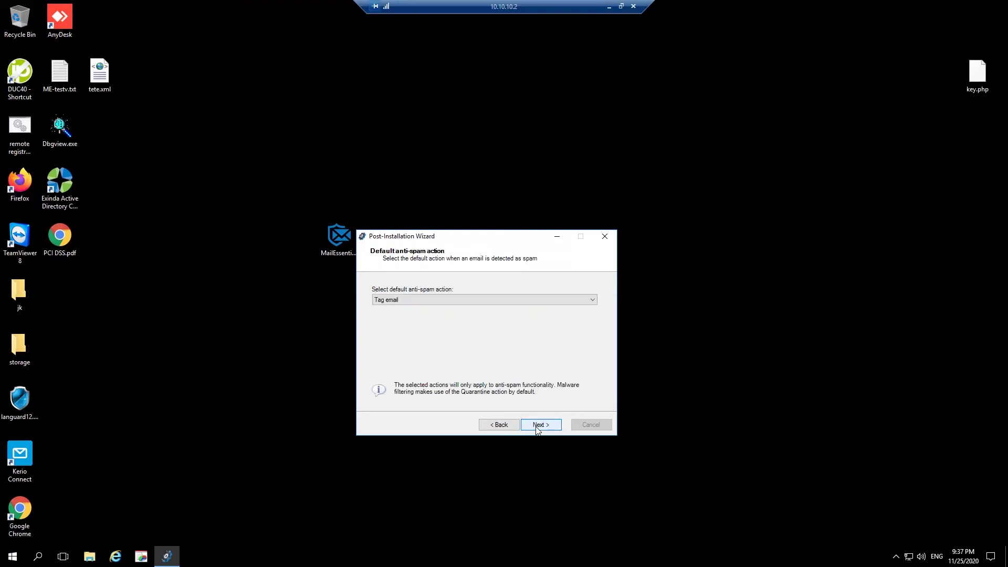
left_click(538, 428)
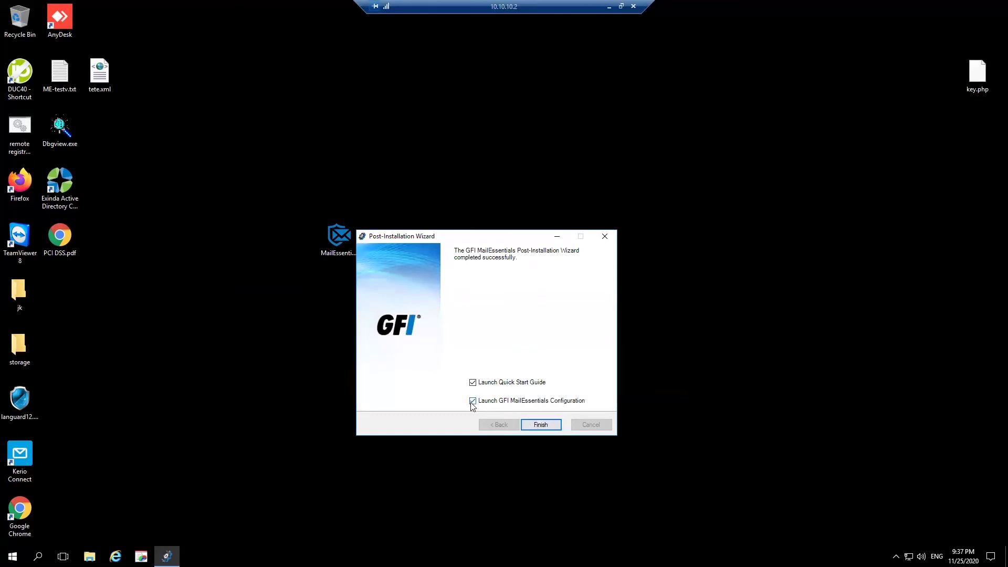
left_click(472, 382)
left_click(554, 425)
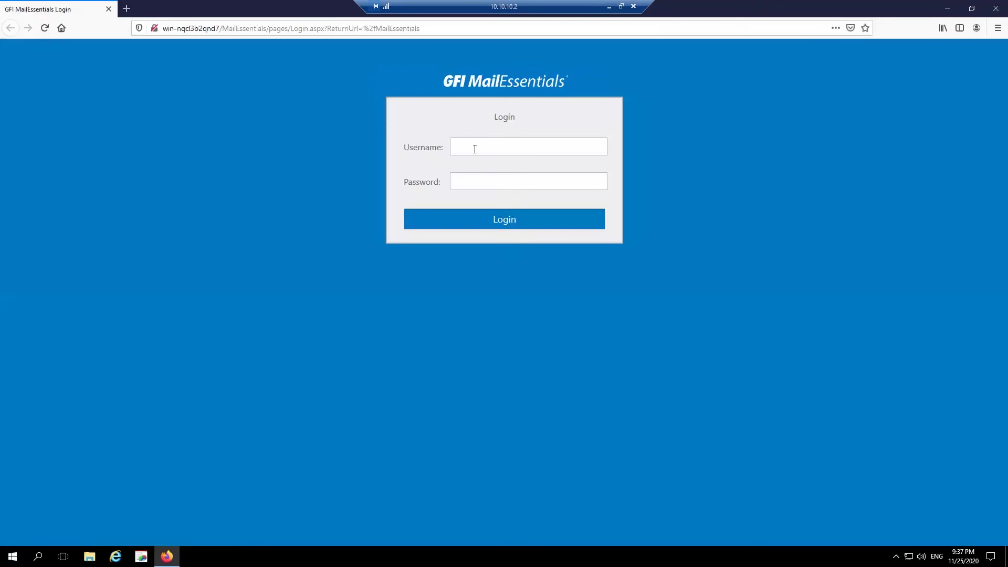
Log in to the MailEssentials console as the domain administrator and continue the evaluation
left_click(475, 149)
type("KACALA\\administrator")
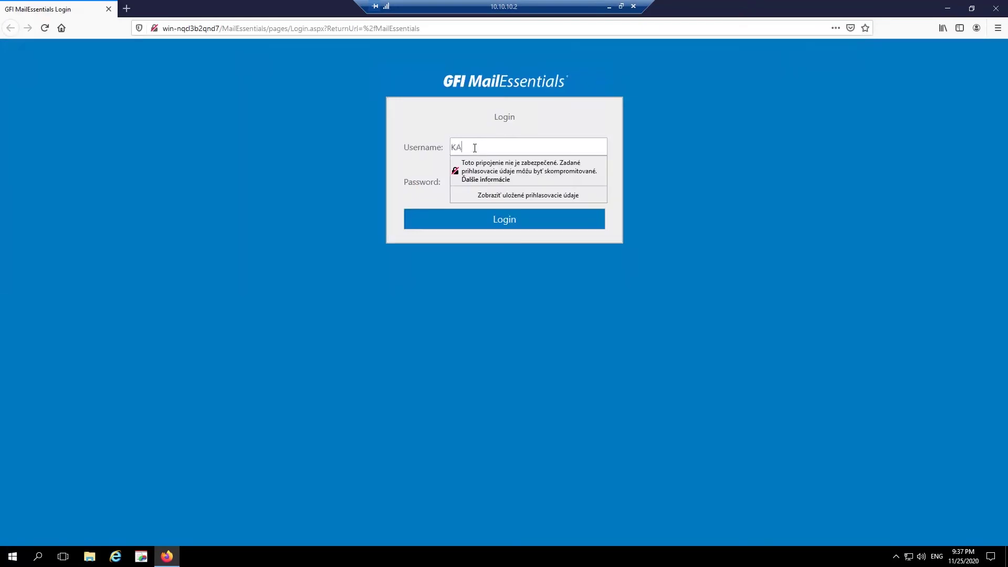
key("Tab")
type("*******************")
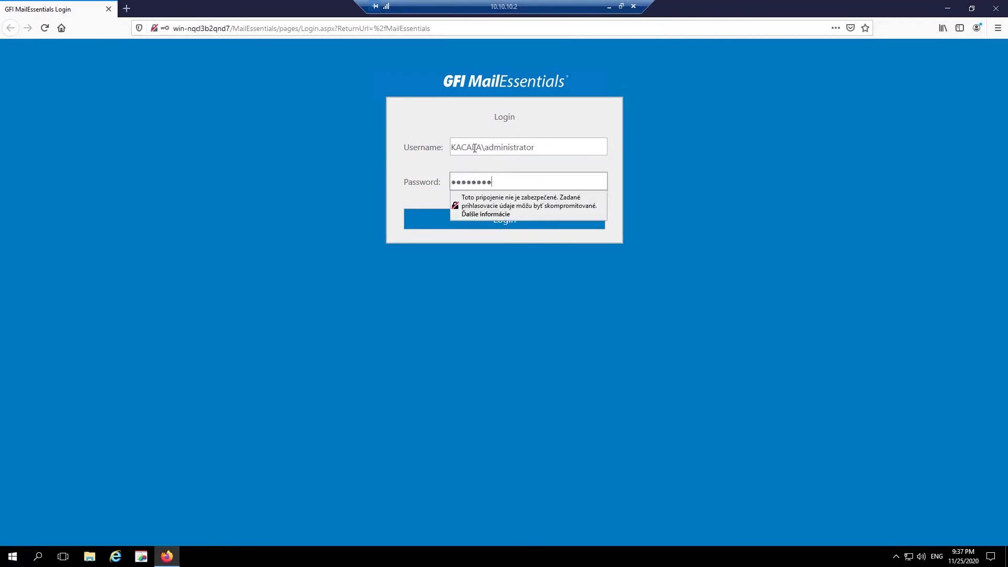
key("Return")
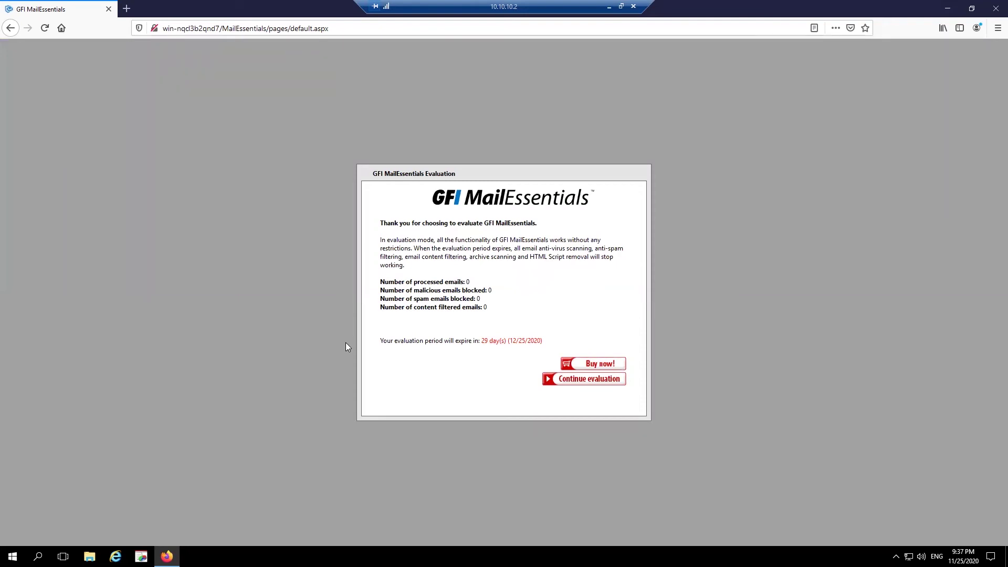
left_click(583, 381)
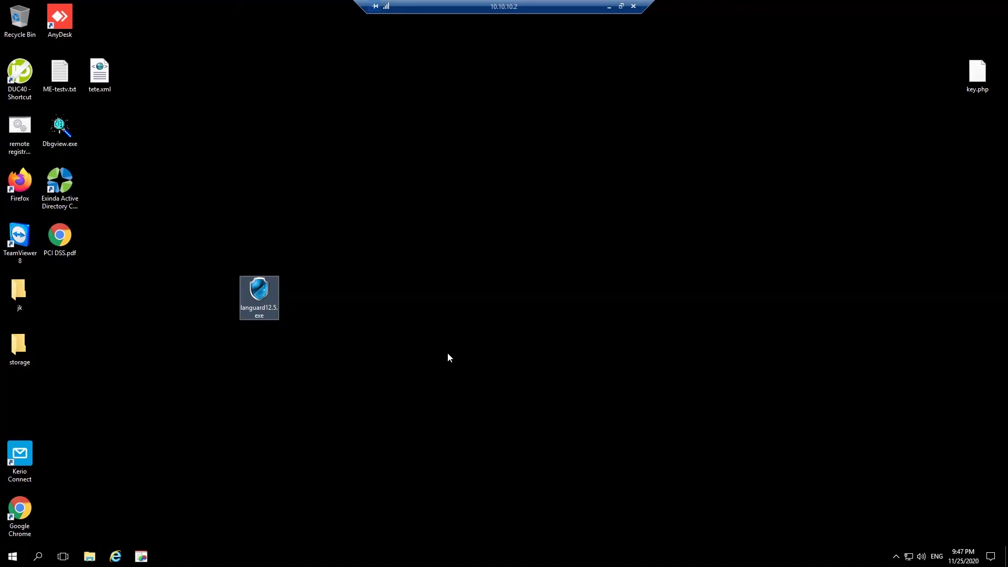
Launch languard12.5.exe, allow it to run, accept the setup language, and proceed with GFI LanGuard selected
double_click(249, 293)
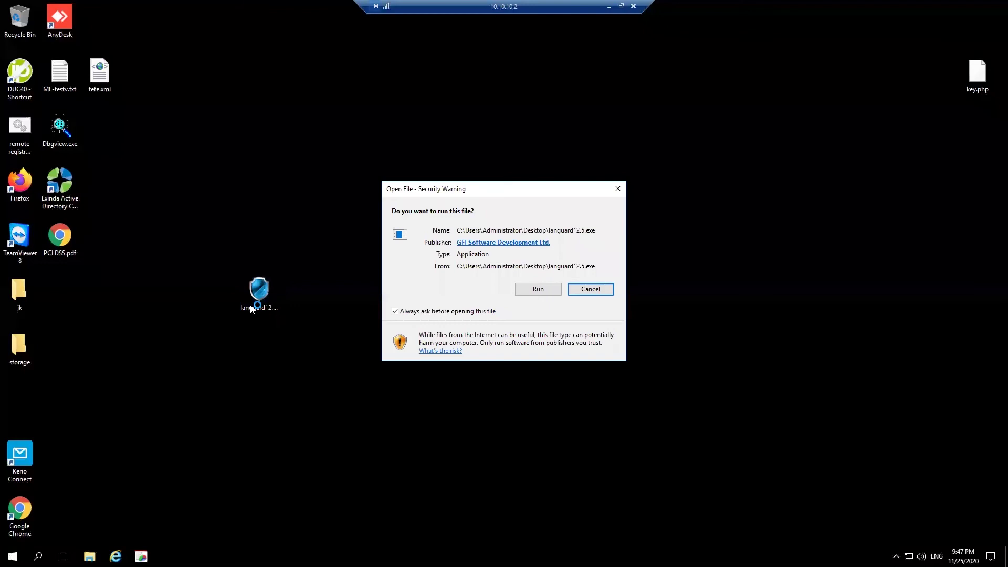
left_click(528, 288)
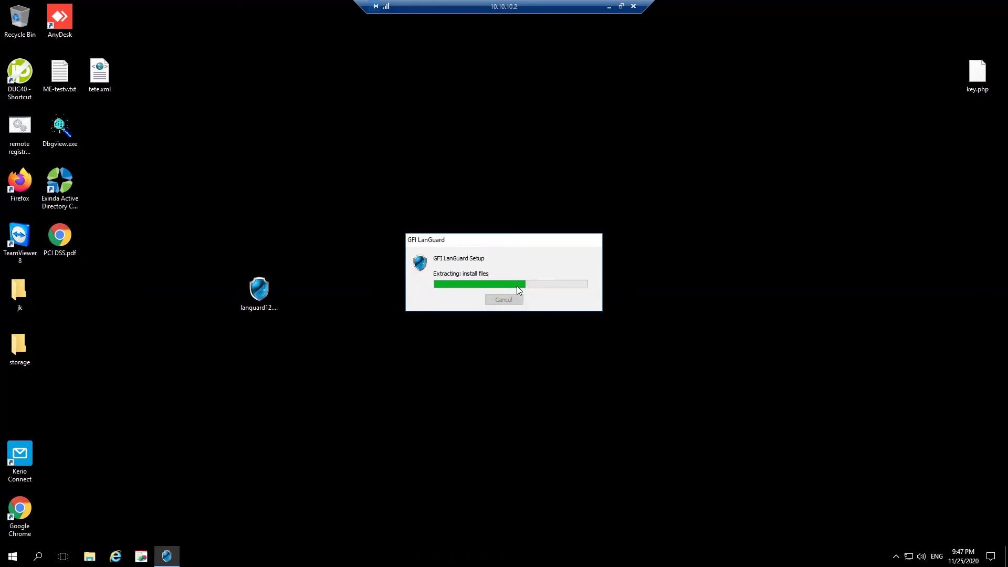
left_click(479, 300)
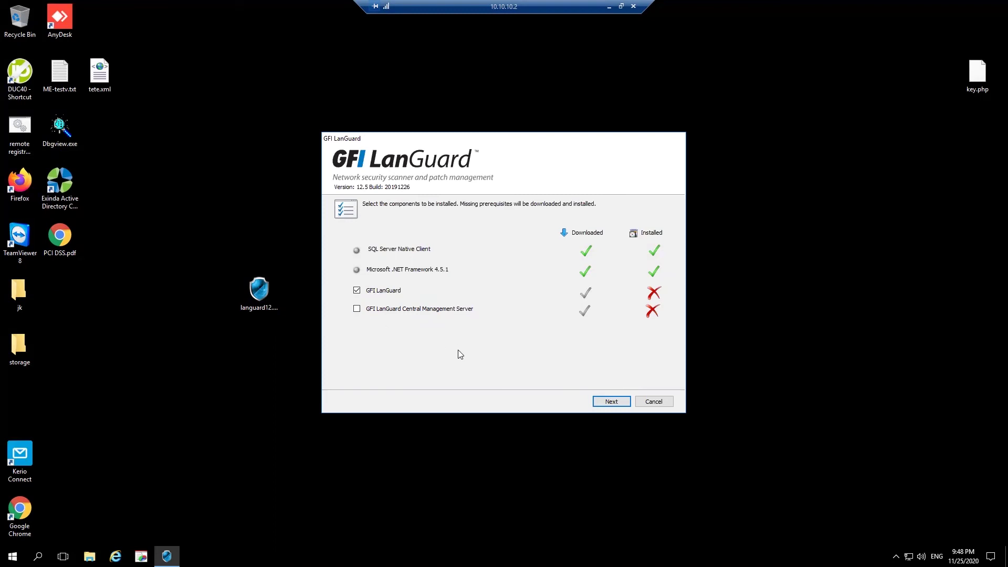
left_click(611, 402)
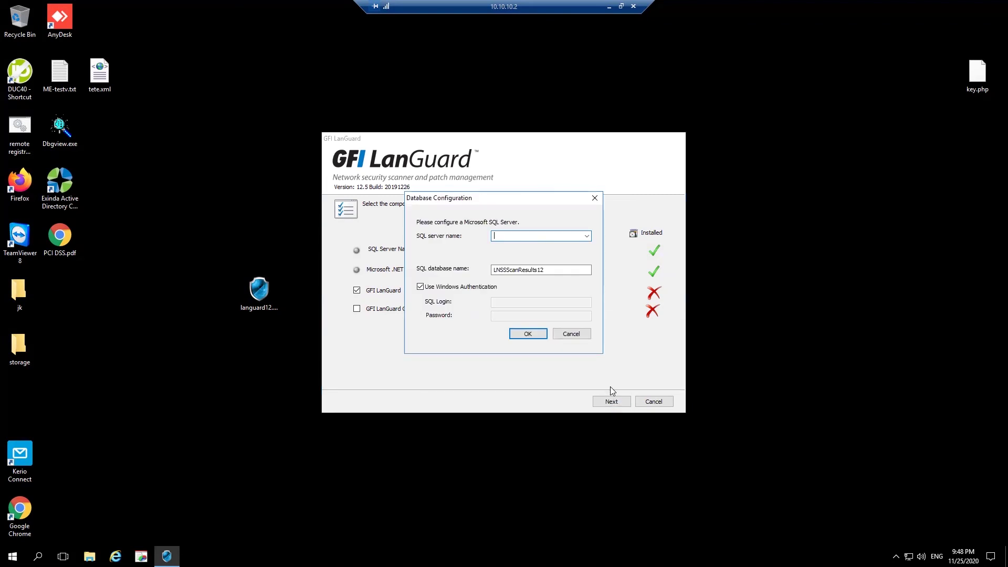
Set the SQL server to .\SQLEXPRESS for database LNSSScanResults12 with Windows Authentication
type(".\\SQLEXPRESS")
left_click(565, 270)
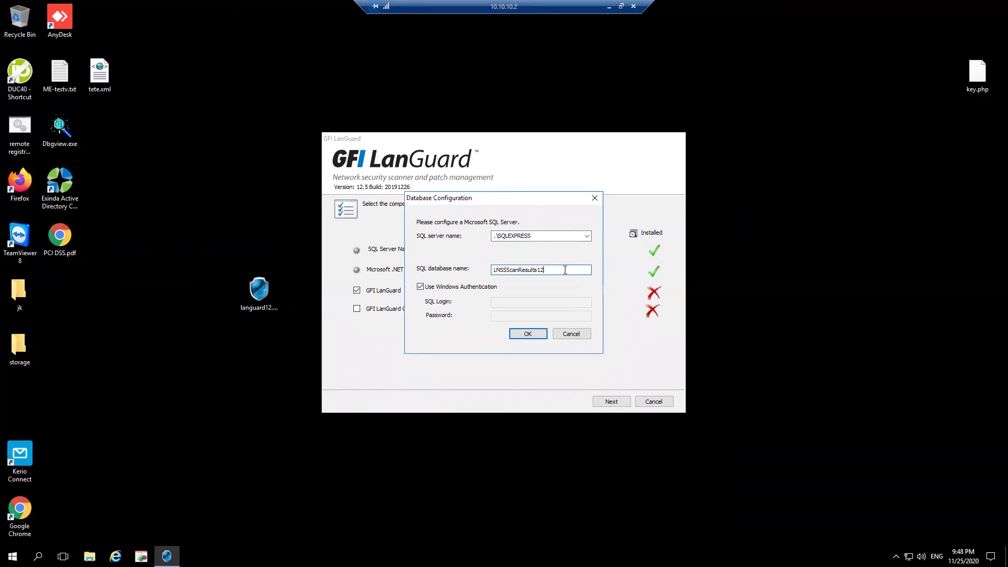
left_click(522, 334)
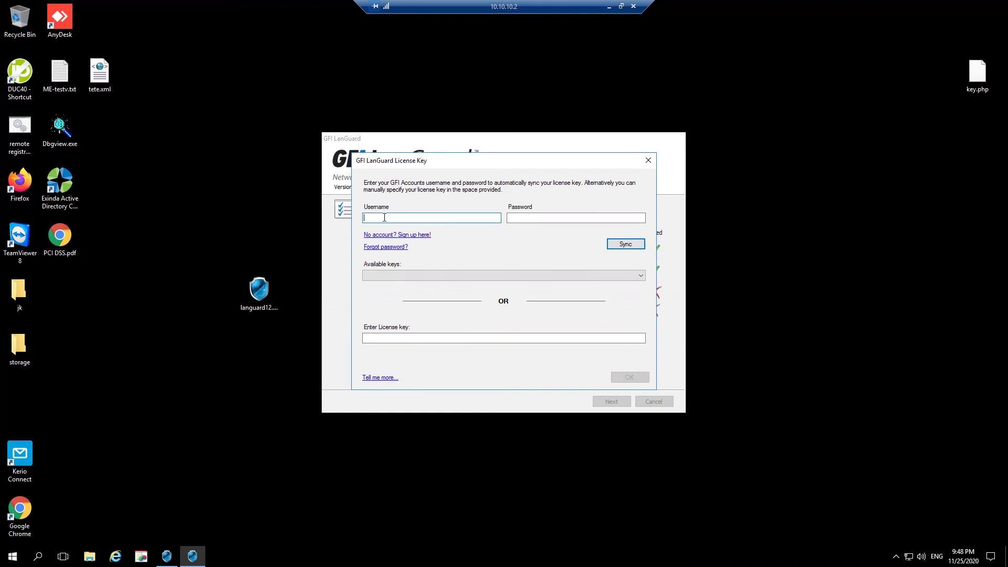
Sync keys from the GFI account using its e-mail and password, and apply the 65535-seat licence key
key("ctrl+v")
left_click(539, 220)
key("ctrl+v")
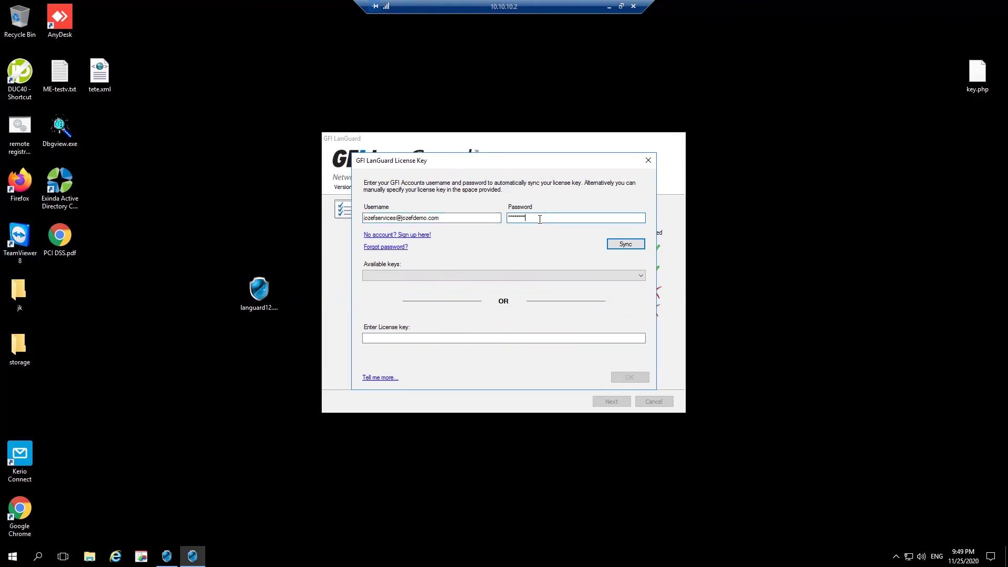
left_click(625, 245)
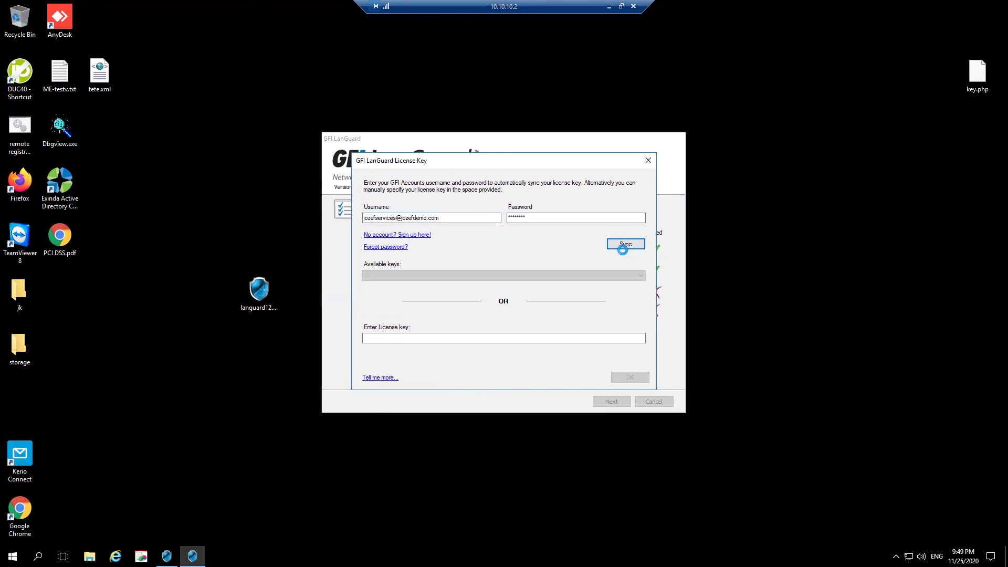
left_click(548, 275)
left_click(521, 276)
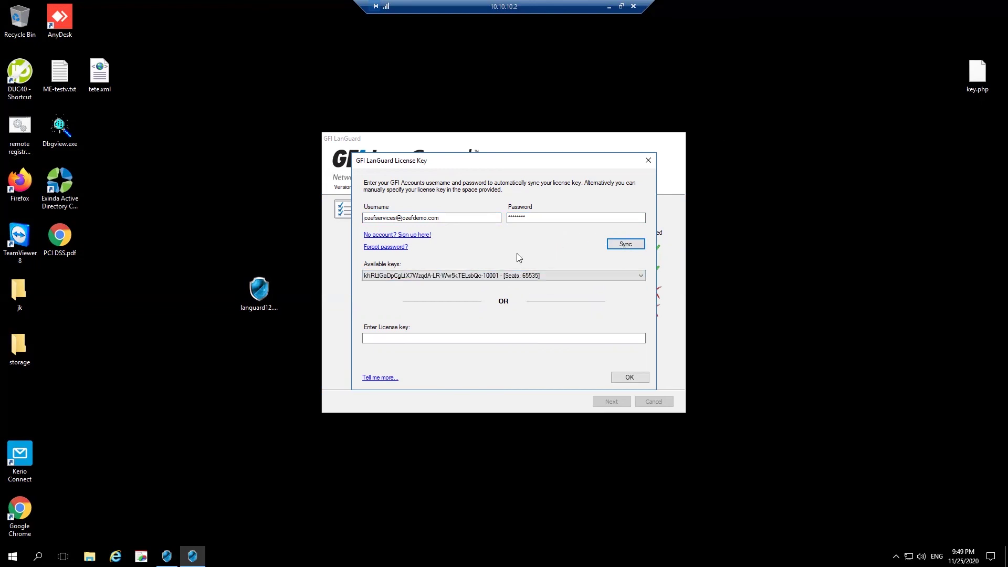
left_click(624, 379)
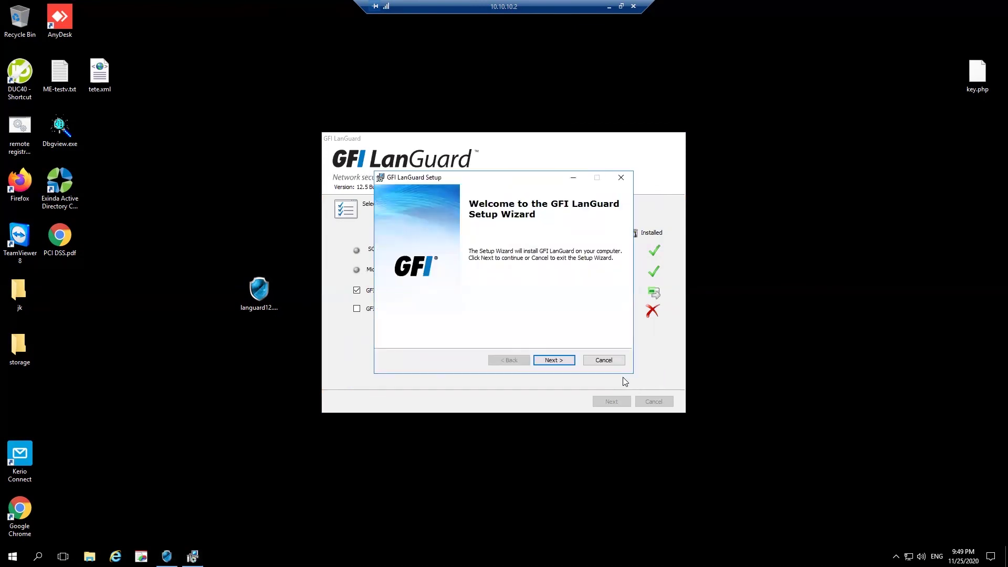
Accept the GFI LanGuard licence agreement
left_click(548, 359)
left_click(482, 334)
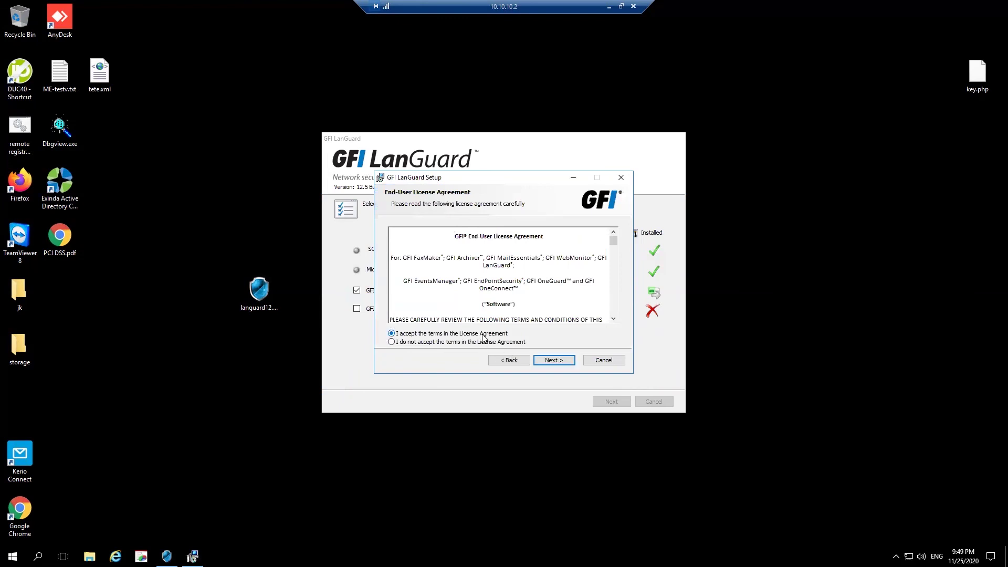
left_click(567, 360)
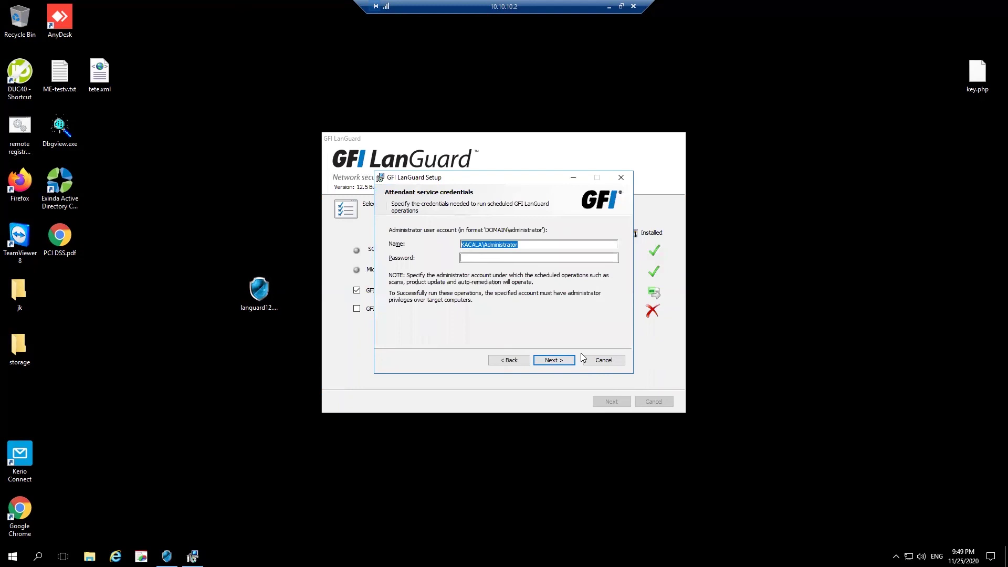
Enter the administrator service password, install to the default folder, and finish with LanGuard launching
left_click(495, 258)
type("******************")
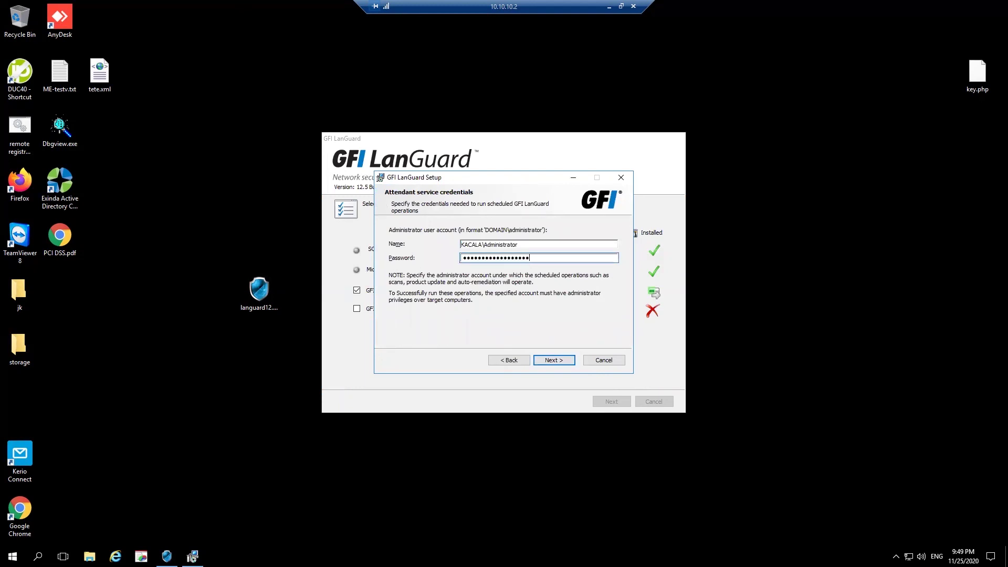
left_click(552, 361)
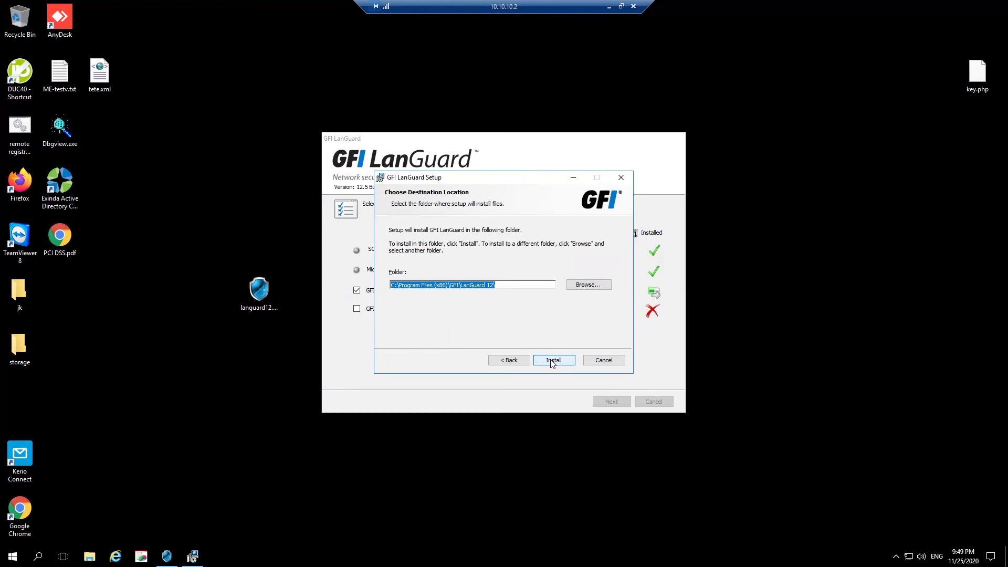
left_click(552, 361)
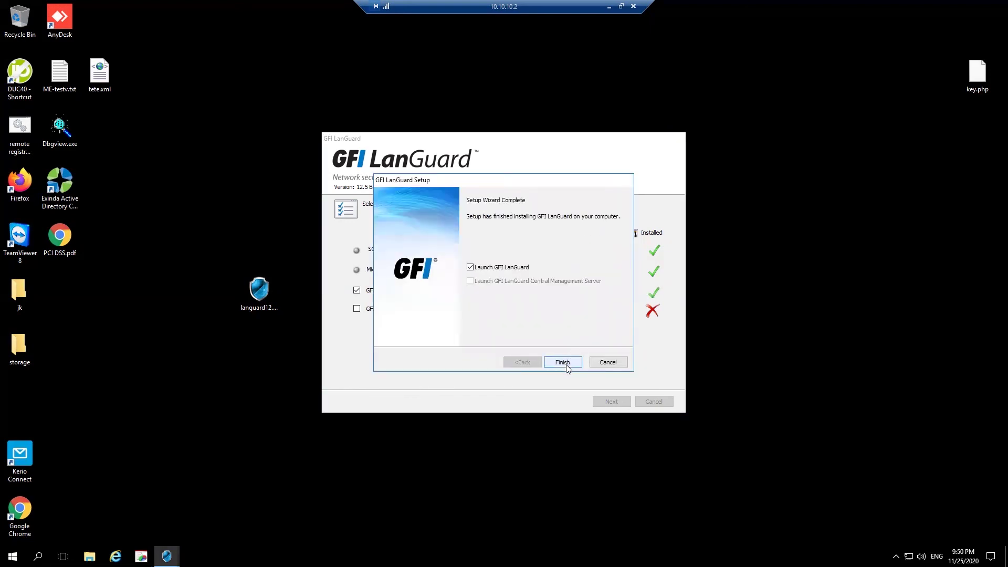
left_click(564, 364)
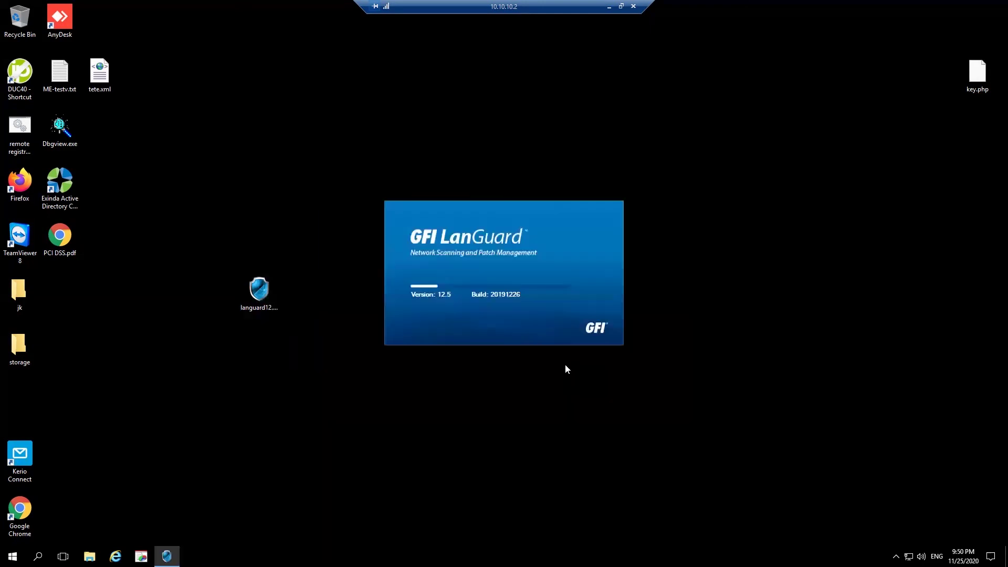